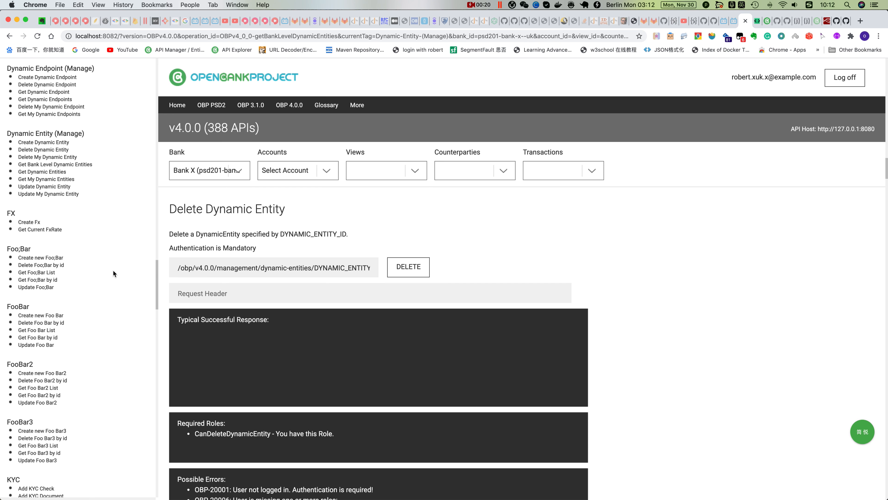
Open the Create Fx endpoint and copy its whole example JSON request body
click(31, 222)
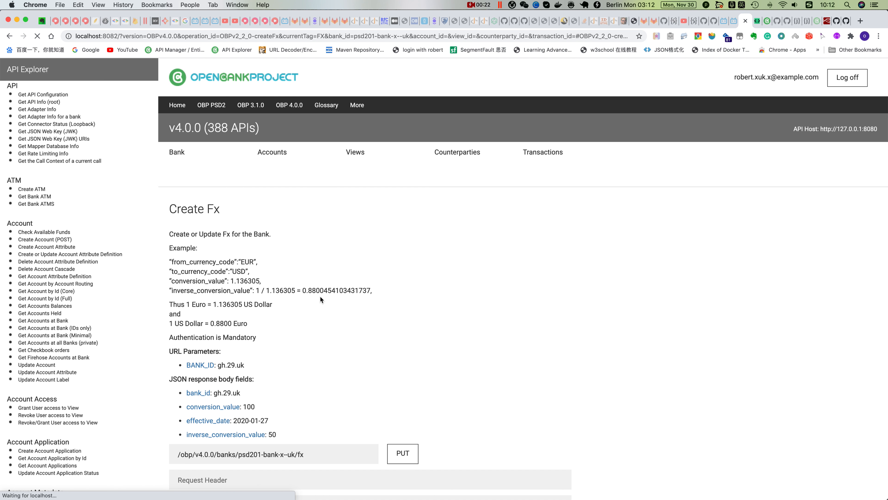
scroll(442, 360, down, 5)
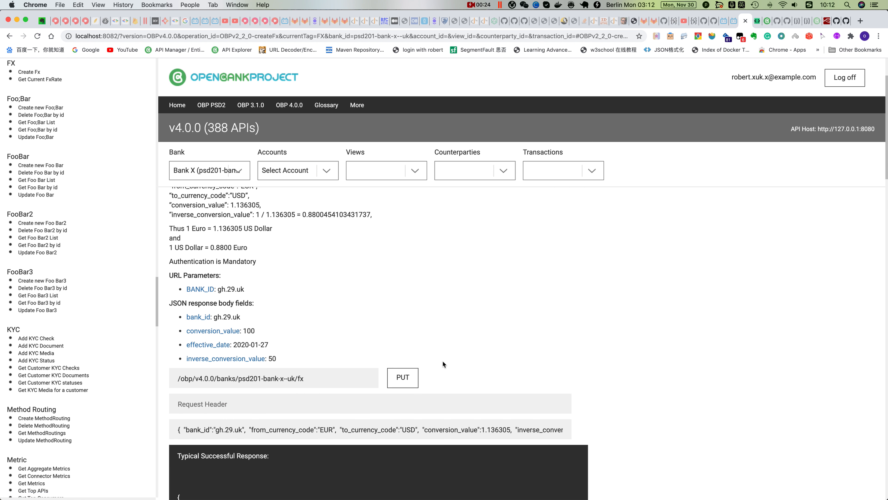
drag(176, 349, 554, 353)
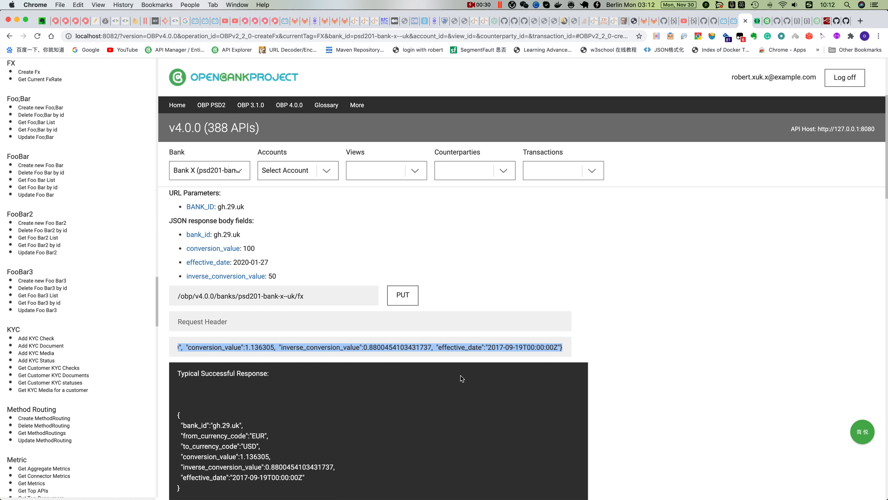
scroll(461, 376, down, 3)
scroll(461, 376, up, 2)
scroll(462, 373, up, 1)
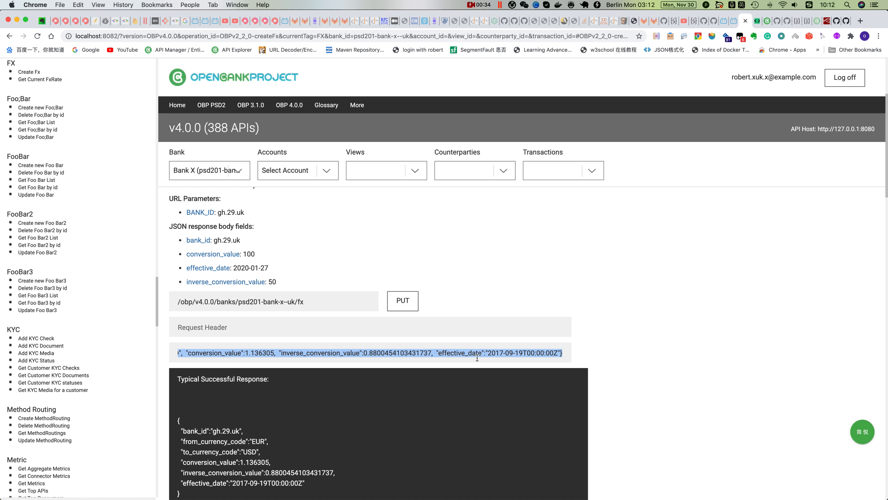
key(super+c)
Switch to JSONschema.net, replace the existing JSON with the copied Create Fx body, and generate its schema
click(758, 22)
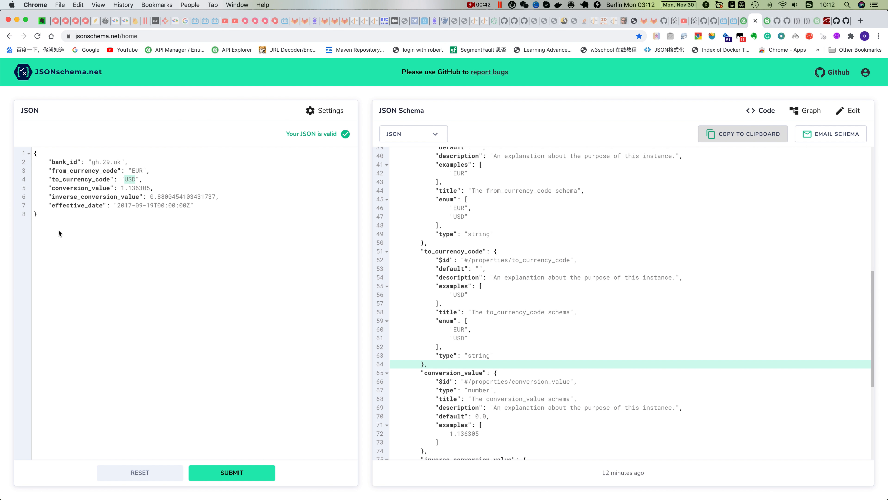
drag(42, 214, 27, 151)
key(super+v)
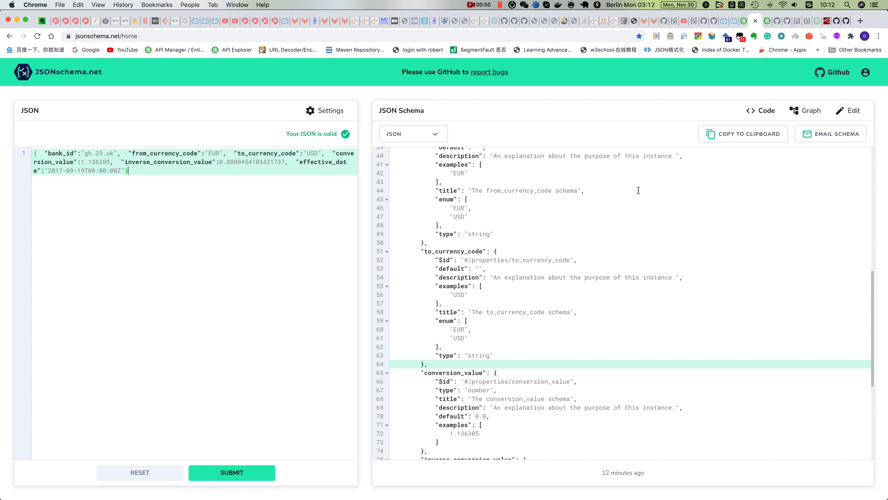
click(233, 473)
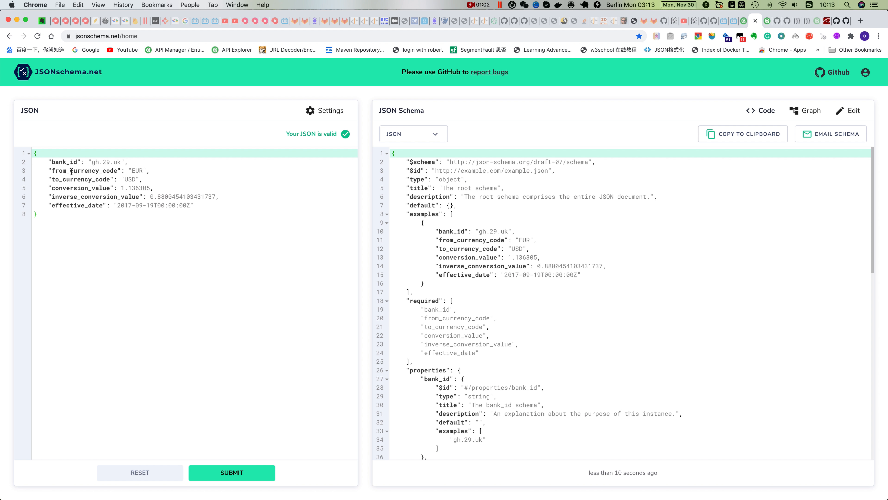
drag(71, 171, 92, 179)
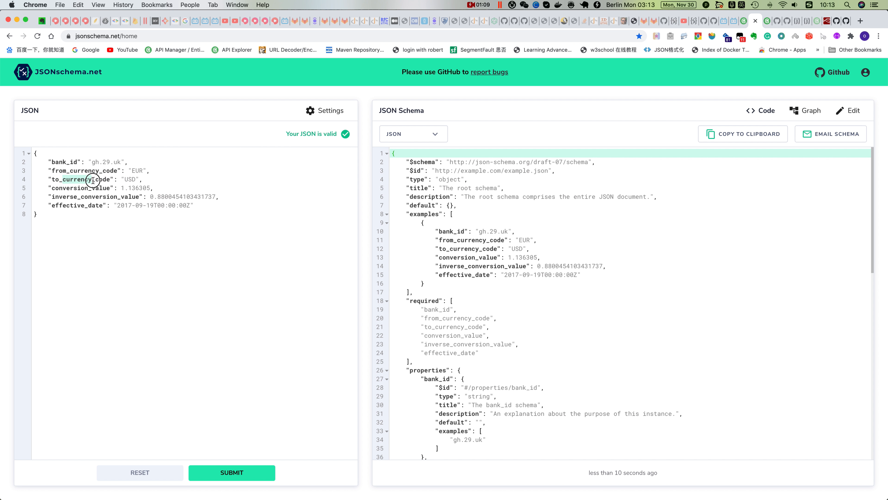
Add an enum of ["EUR", "USD"] to the from_currency_code property, copy the enum values, and save the property
click(854, 112)
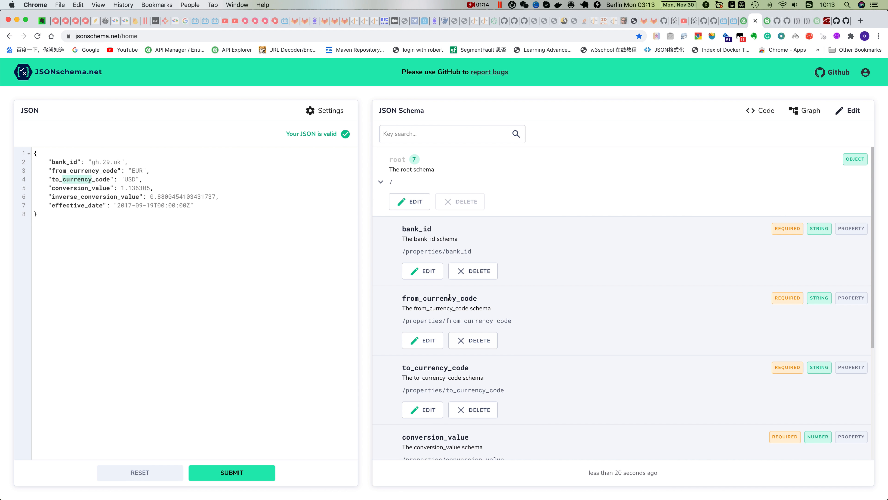
click(423, 340)
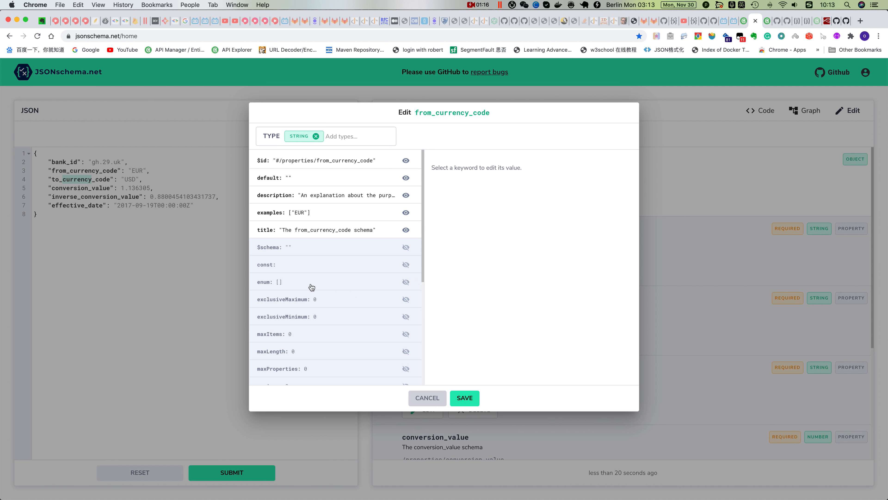
click(405, 283)
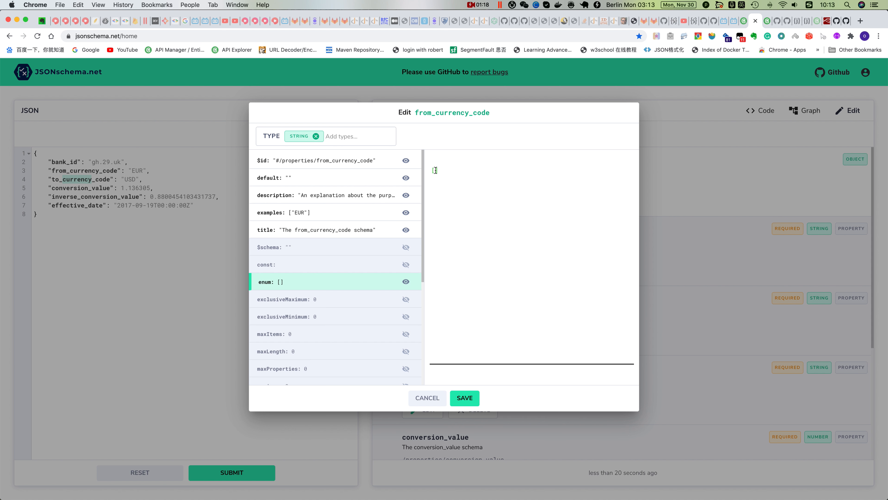
text("")
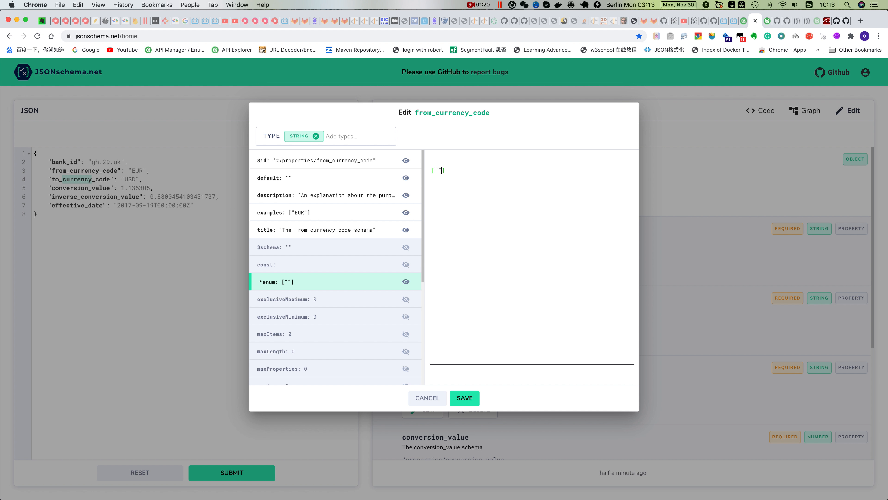
key(Caps_Lock)
text(EUR)
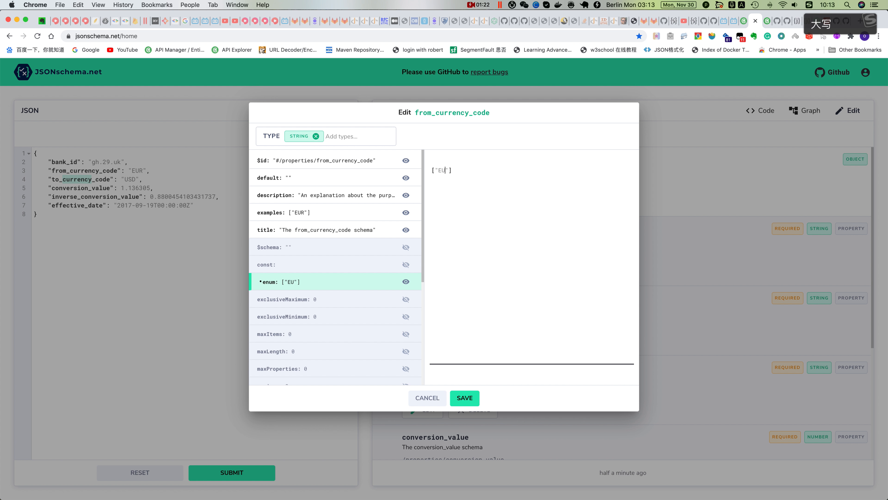
text(, "")
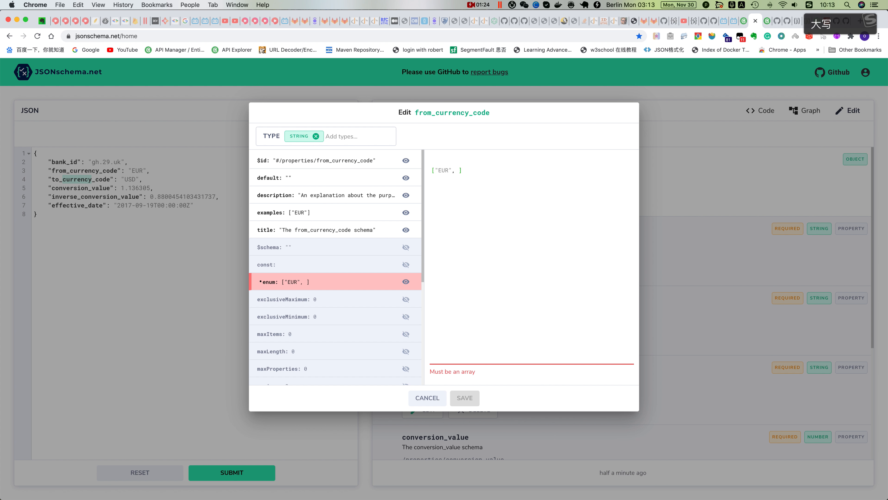
text(USD)
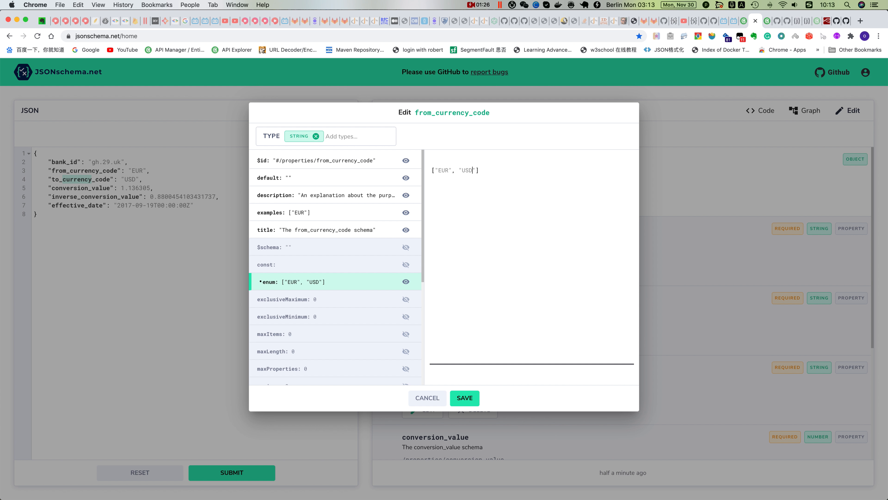
drag(474, 170, 434, 169)
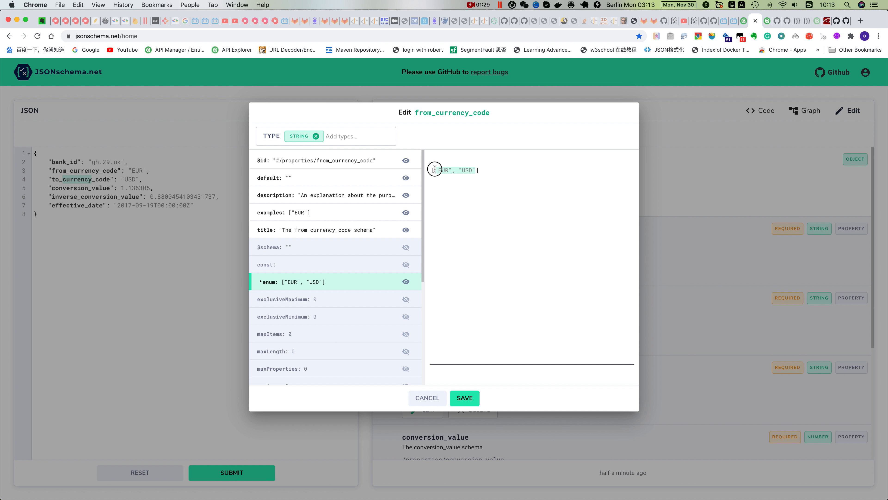
click(464, 398)
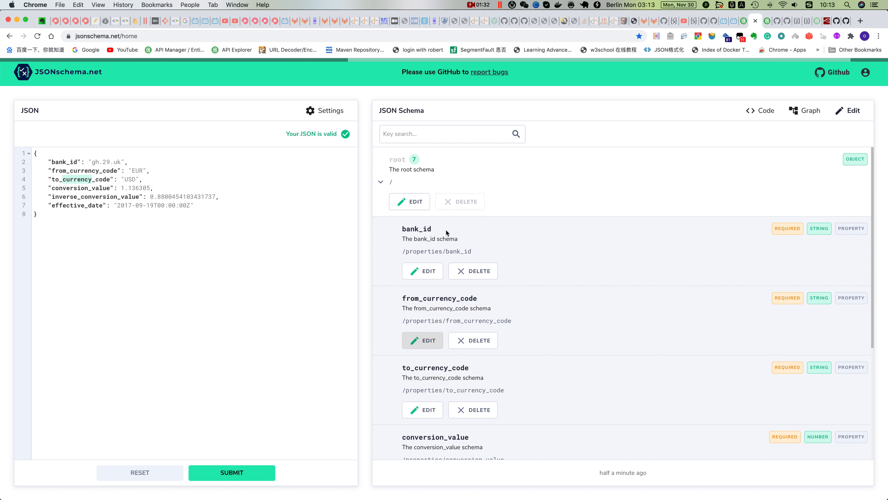
Enable enum on the to_currency_code property, paste the copied currency values into it, and save
click(427, 412)
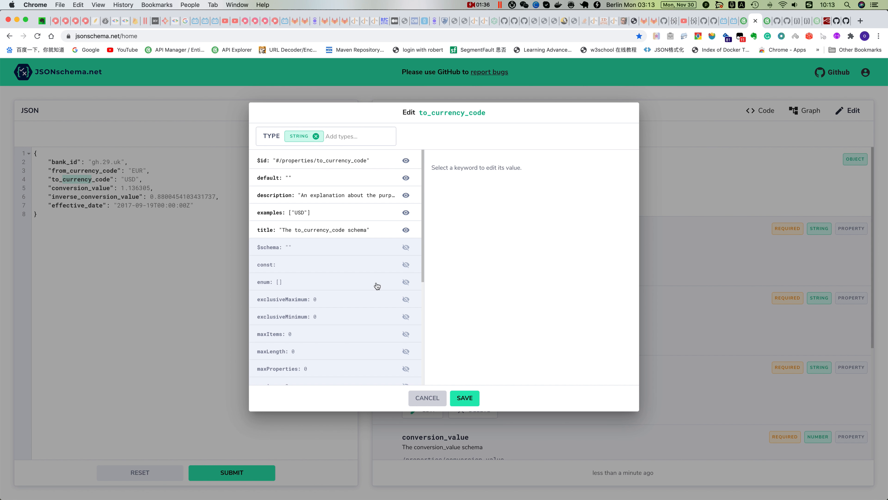
click(406, 283)
click(435, 169)
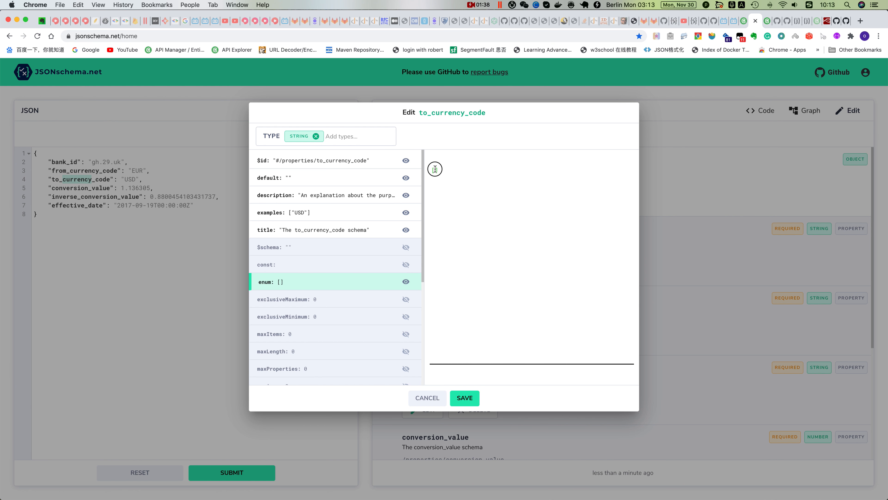
key(super+v)
click(463, 397)
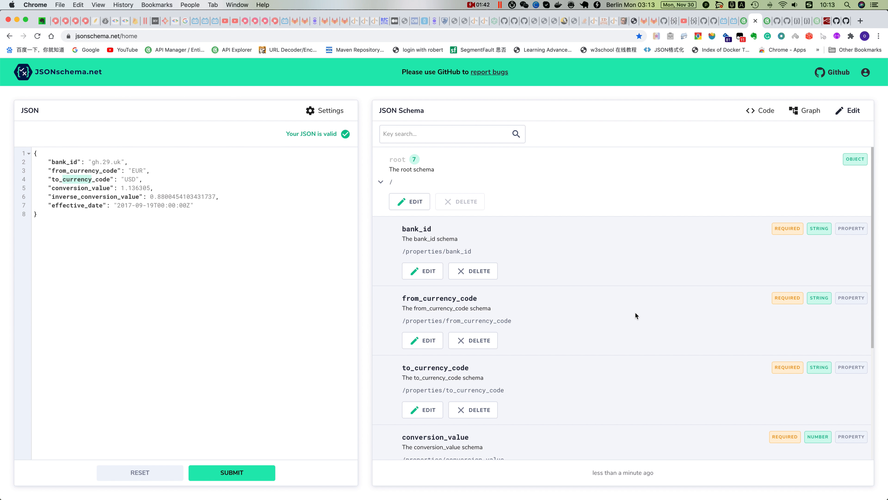
Show the schema as code and review the enum entries of from_currency_code and to_currency_code
click(761, 111)
scroll(513, 371, down, 2)
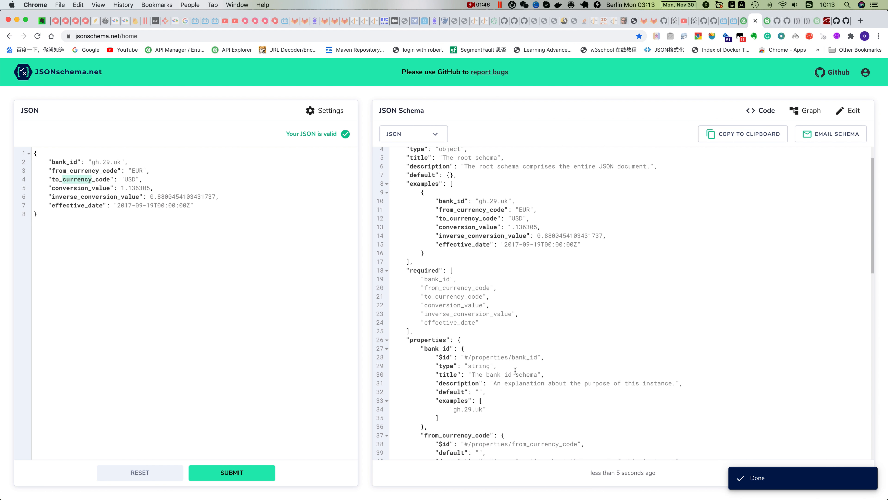
scroll(513, 376, down, 13)
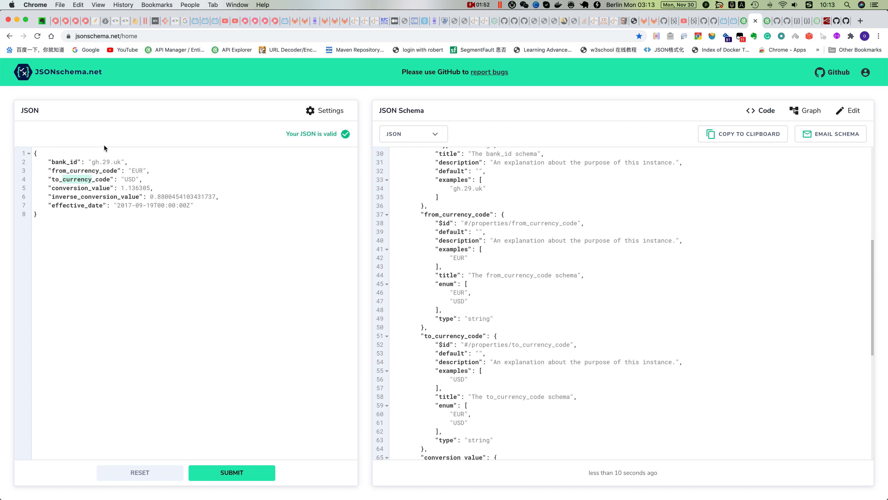
Return to the API Explorer and copy the Create Fx operation ID, OBPv2.2.0-createFx, from the endpoint's implementation note
click(742, 25)
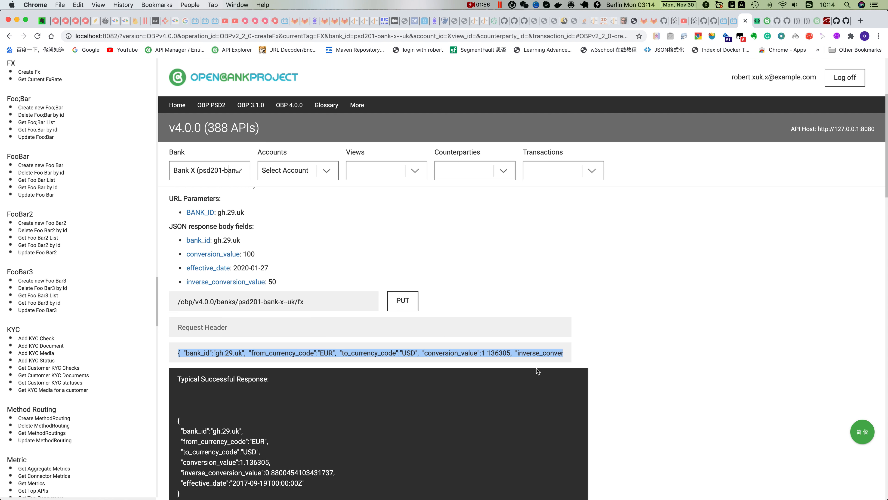
scroll(602, 328, up, 3)
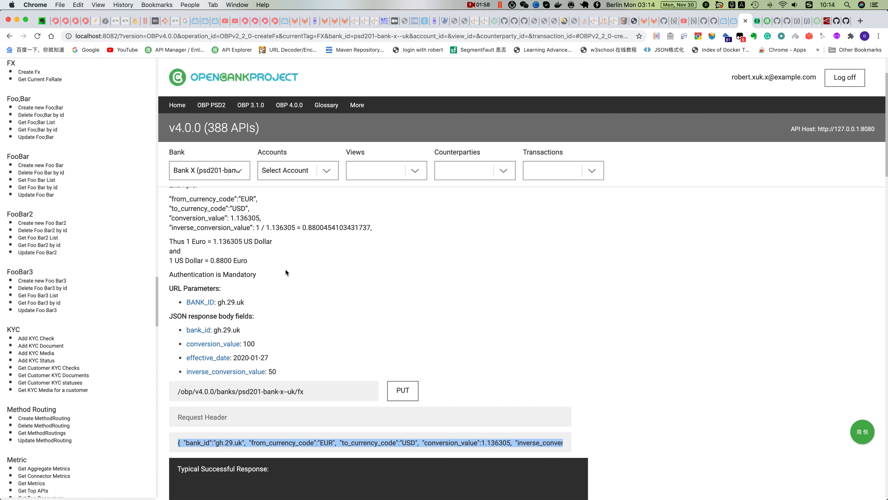
scroll(648, 391, down, 15)
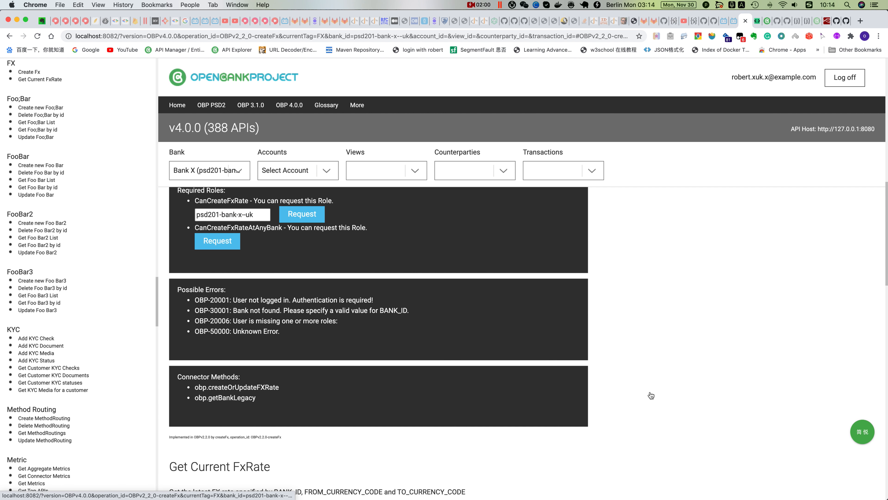
scroll(651, 395, down, 2)
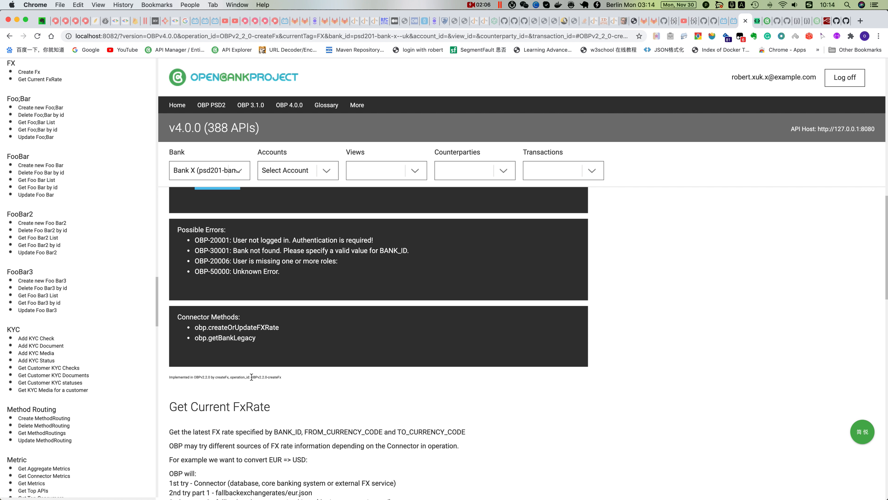
drag(251, 376, 285, 377)
key(super+c)
Open the Create a Validation endpoint and replace OPERATION_ID in its request URL with OBPv2.2.0-createFx
scroll(125, 375, down, 15)
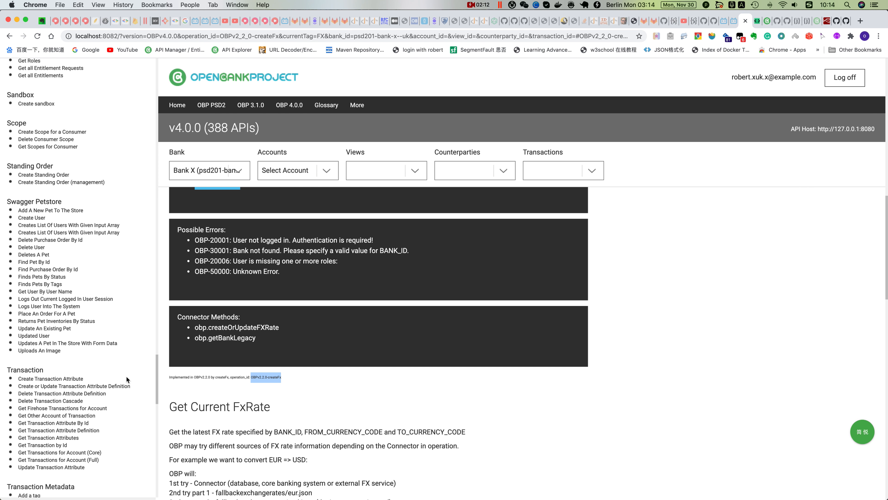
scroll(127, 376, down, 12)
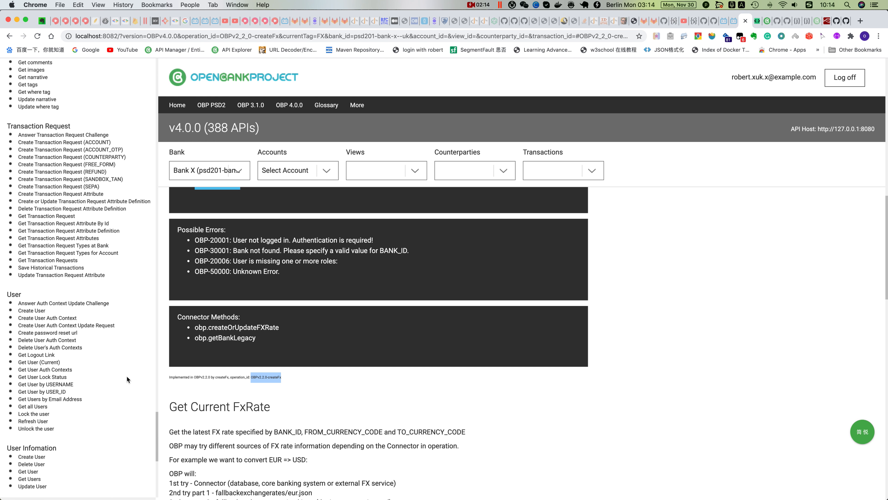
scroll(127, 376, down, 10)
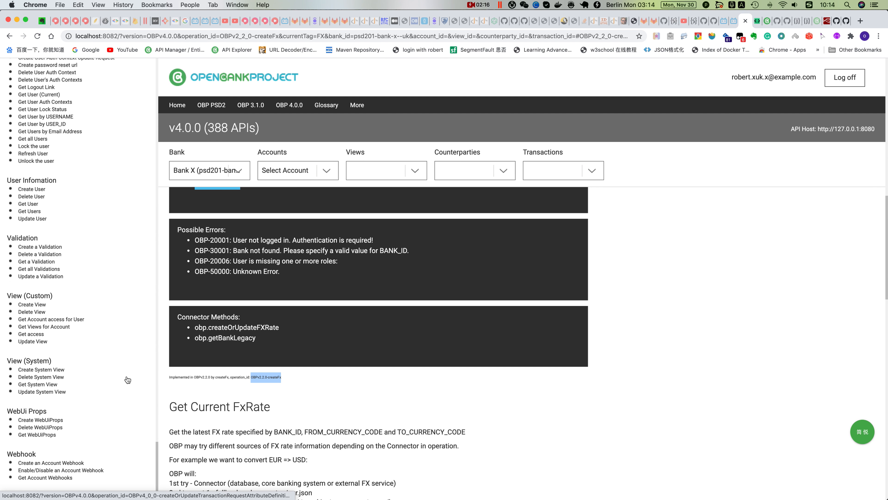
scroll(128, 380, down, 2)
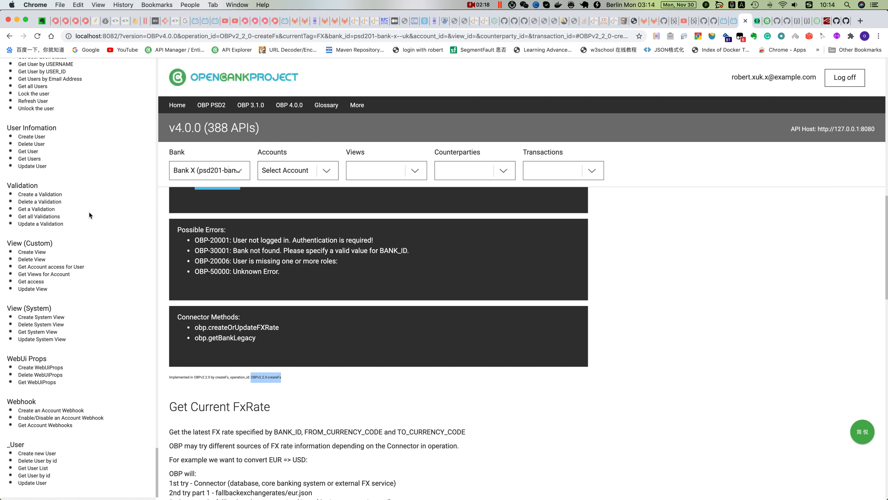
click(41, 195)
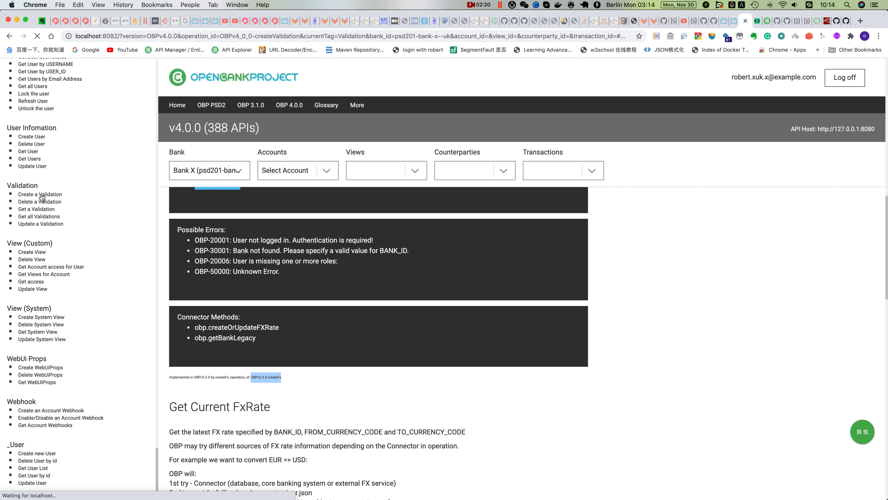
scroll(473, 386, down, 8)
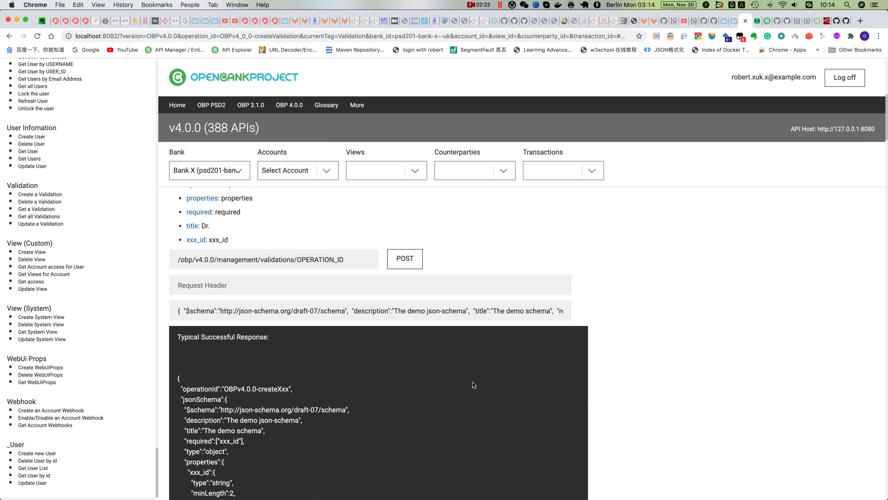
drag(297, 259, 345, 261)
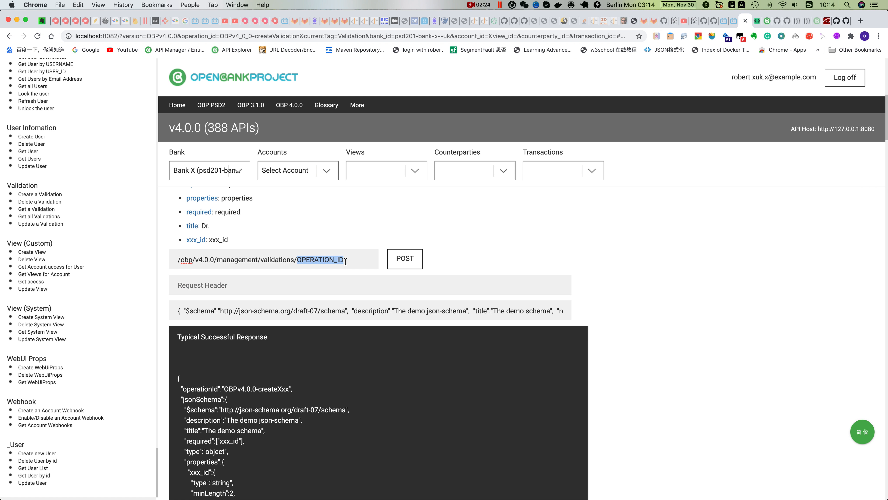
key(super+v)
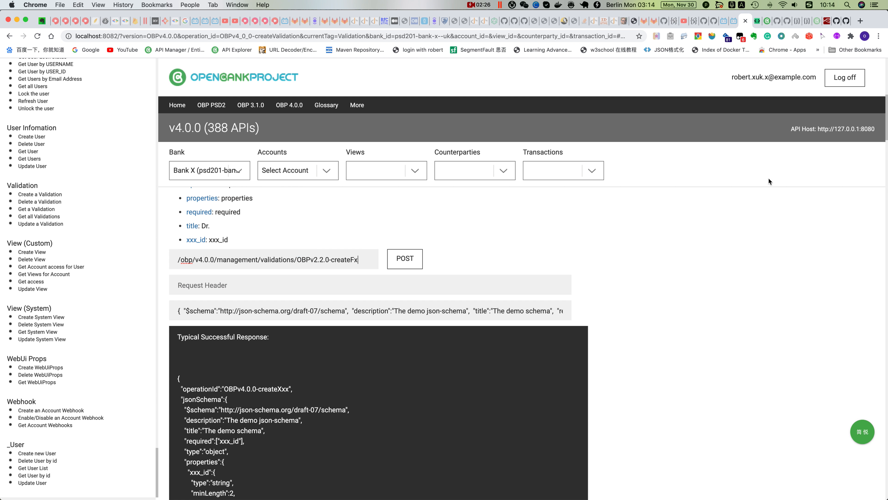
Copy the finished JSON schema from JSONschema.net and return to the API Explorer
click(757, 20)
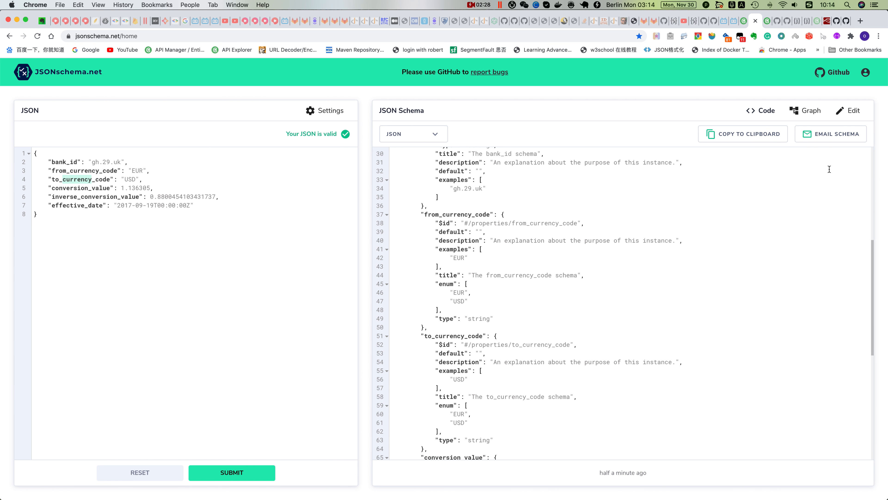
click(749, 137)
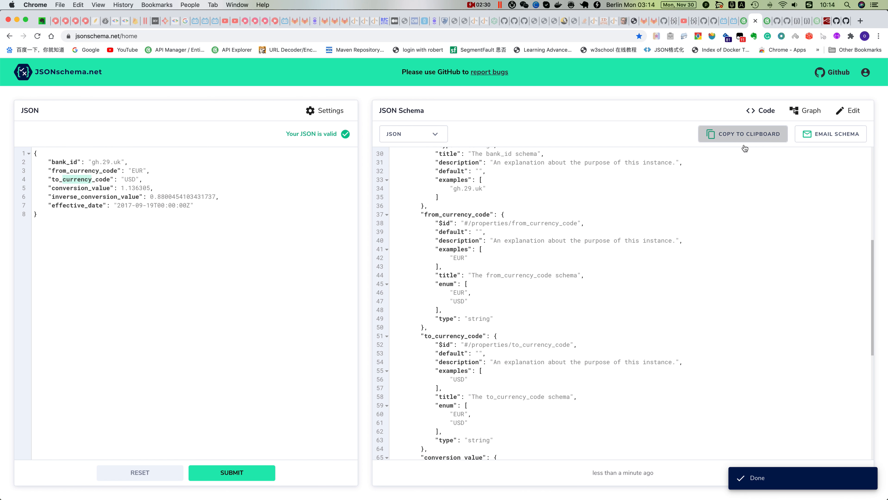
click(744, 21)
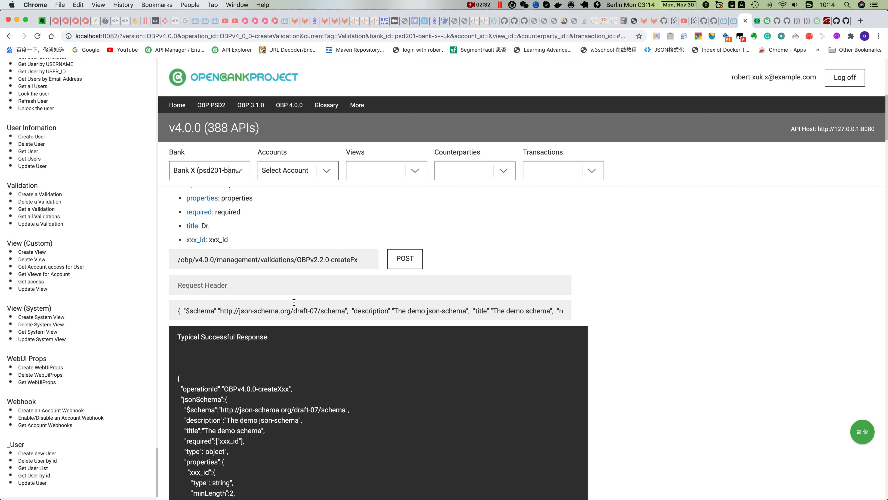
Replace the demo request body of Create a Validation with the copied schema and submit the request
click(180, 311)
key(super+a)
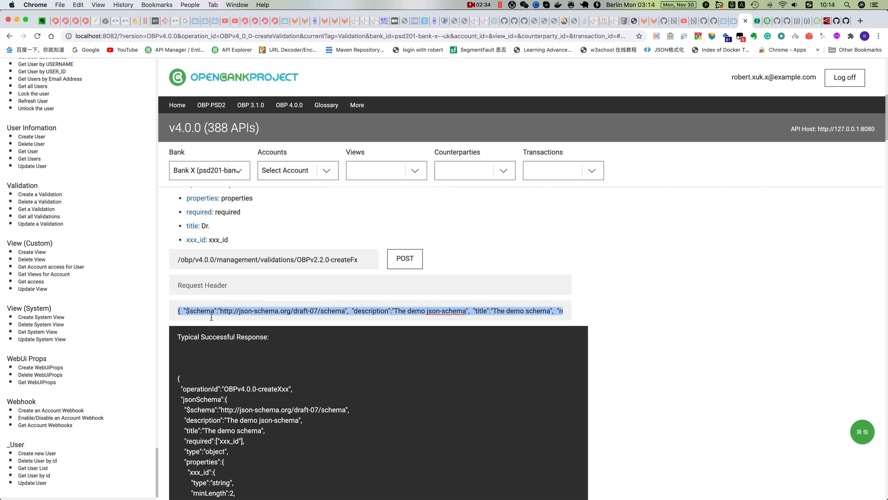
key(BackSpace)
key(super+v)
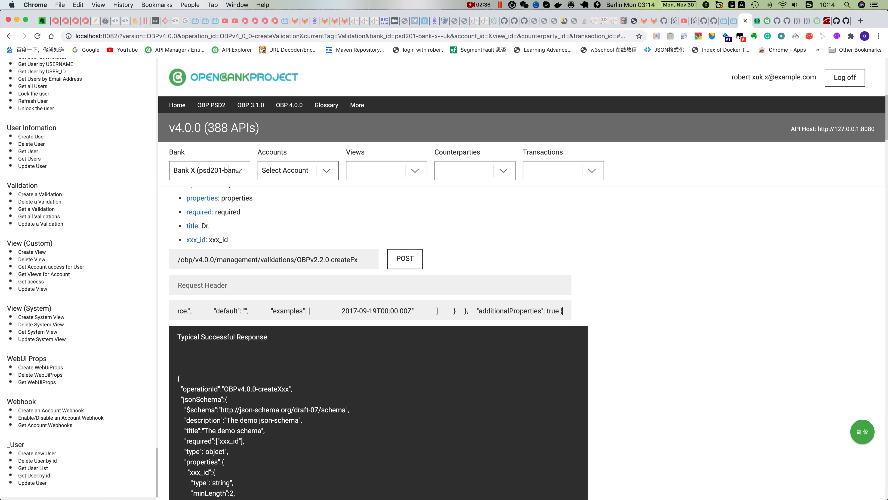
click(405, 260)
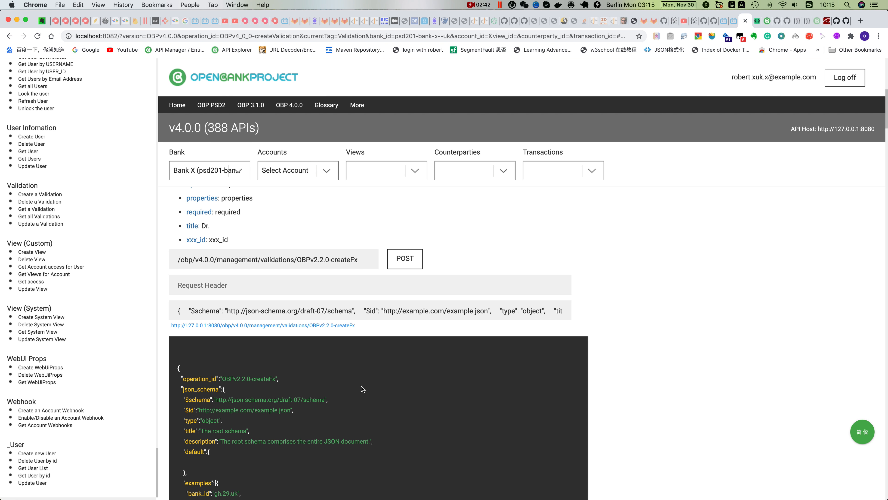
scroll(362, 386, down, 5)
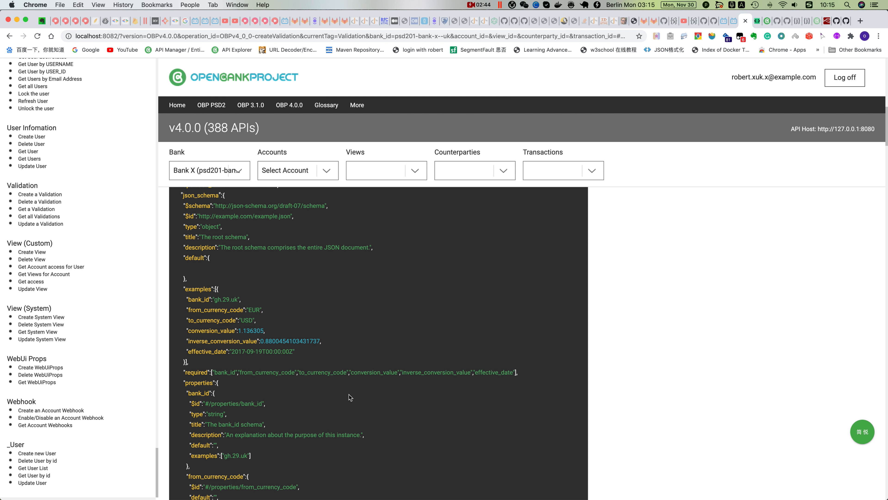
Open the Create Fx endpoint from the FX group of the endpoint list
scroll(349, 394, up, 1)
scroll(100, 236, up, 10)
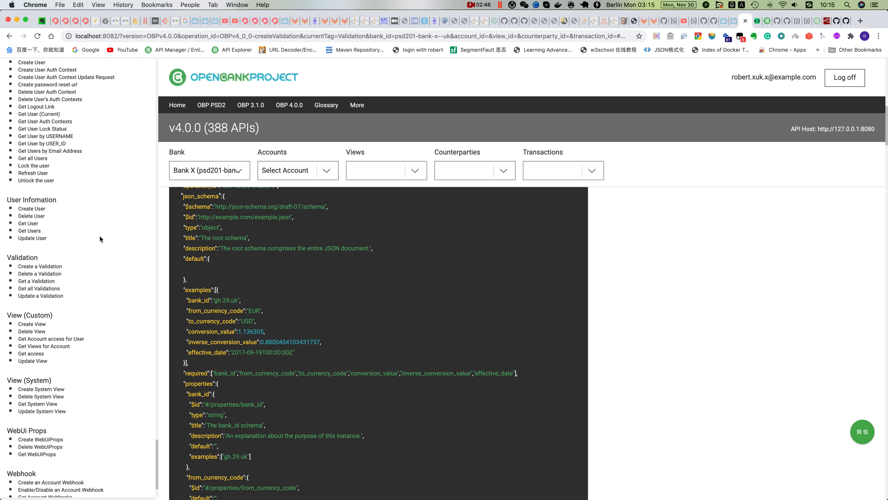
scroll(100, 236, up, 15)
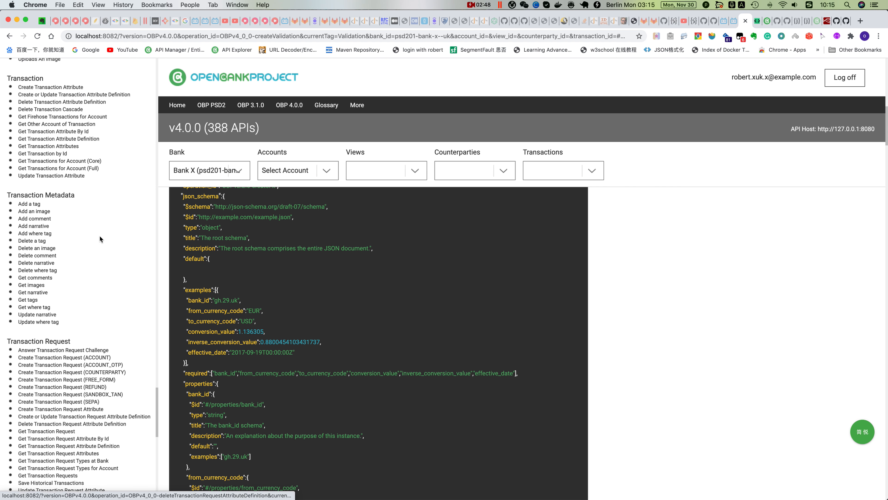
scroll(100, 236, up, 15)
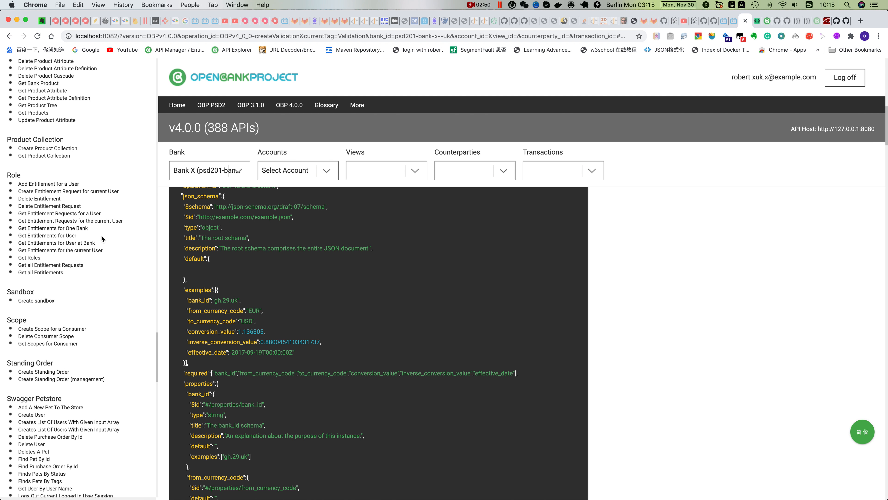
scroll(104, 241, up, 12)
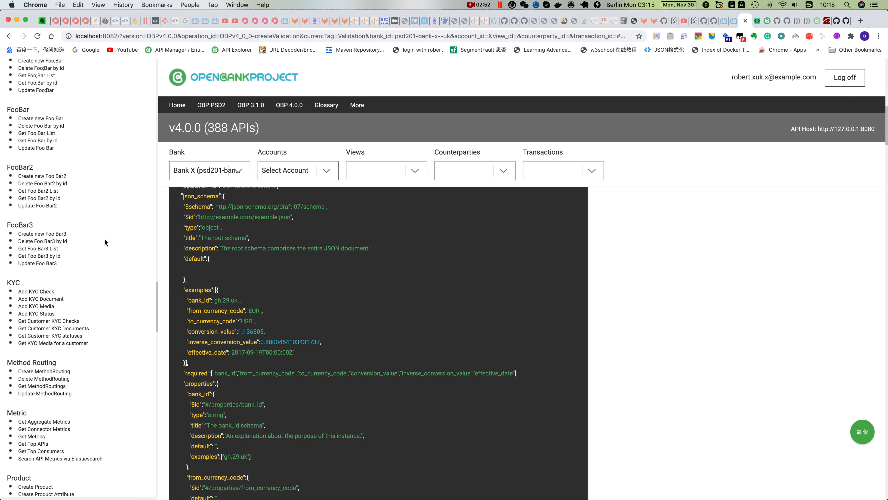
scroll(104, 241, up, 1)
click(36, 174)
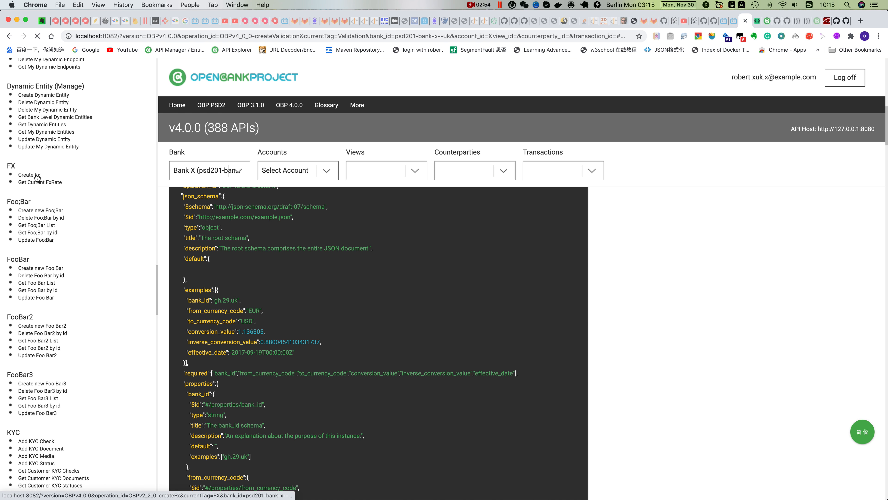
Set from_currency_code to XX and to_currency_code to DDD in the Create Fx request body and send the request
scroll(569, 422, down, 4)
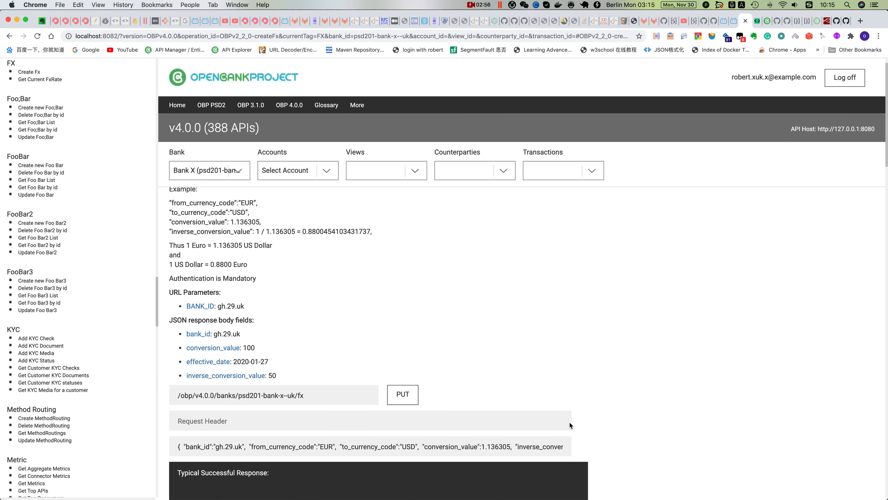
scroll(570, 424, down, 2)
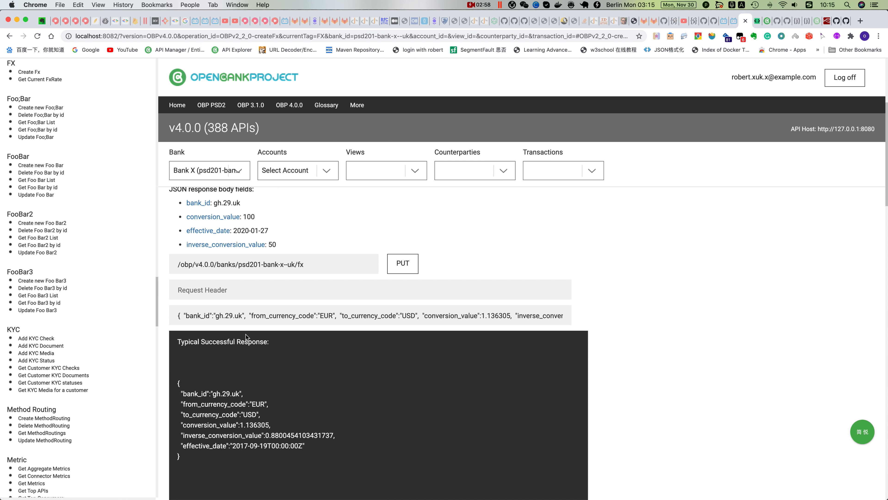
double_click(325, 314)
text(XX)
double_click(405, 316)
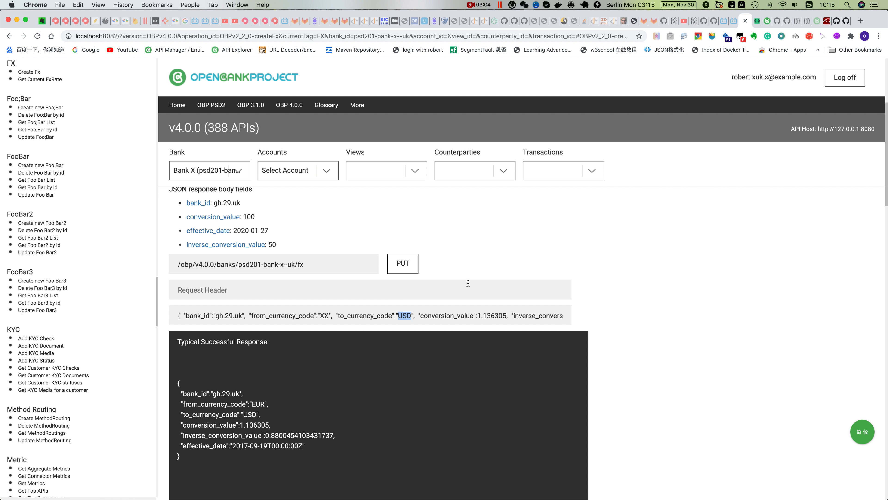
text(DDD)
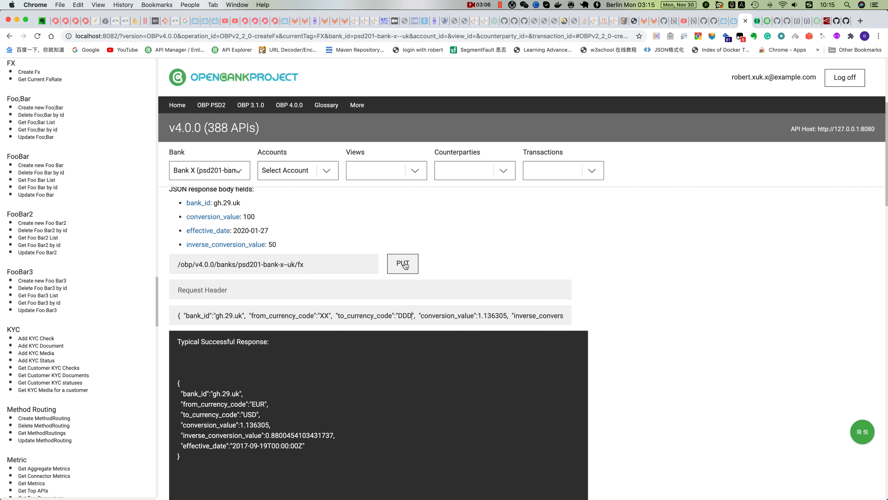
click(403, 263)
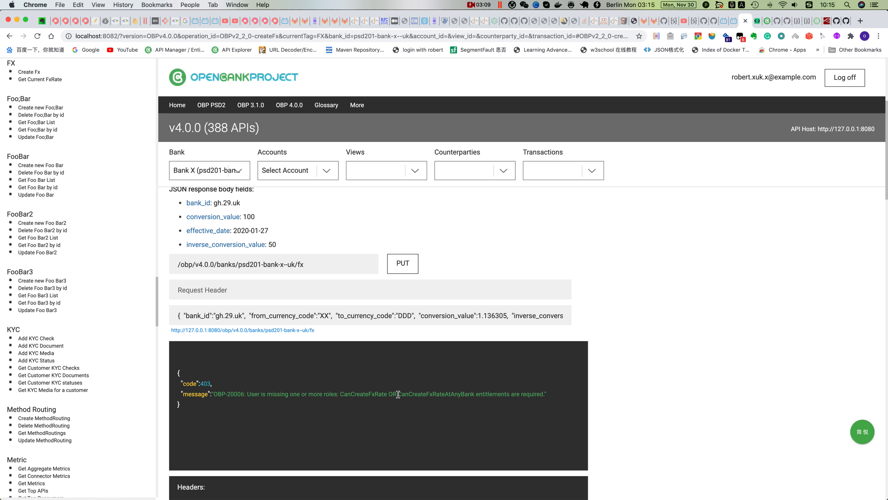
Request the CanCreateFxRate role for bank psd201-bank-x--uk from the endpoint's required roles
double_click(353, 394)
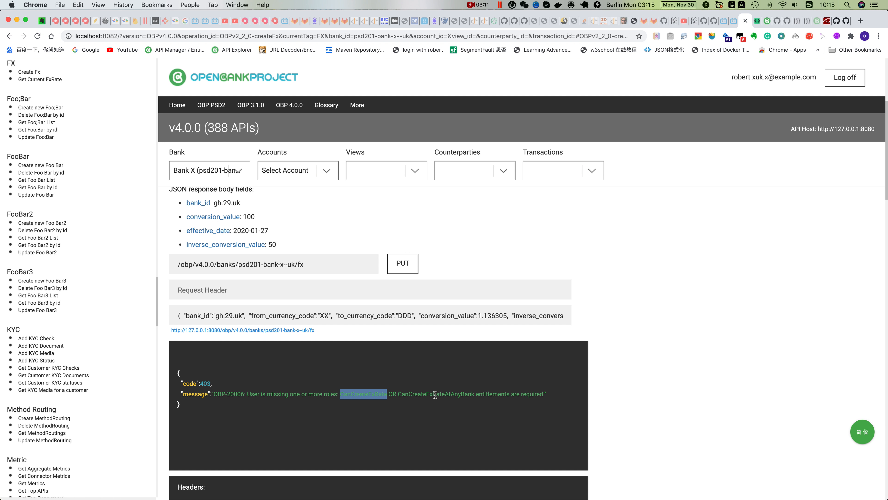
scroll(486, 423, down, 8)
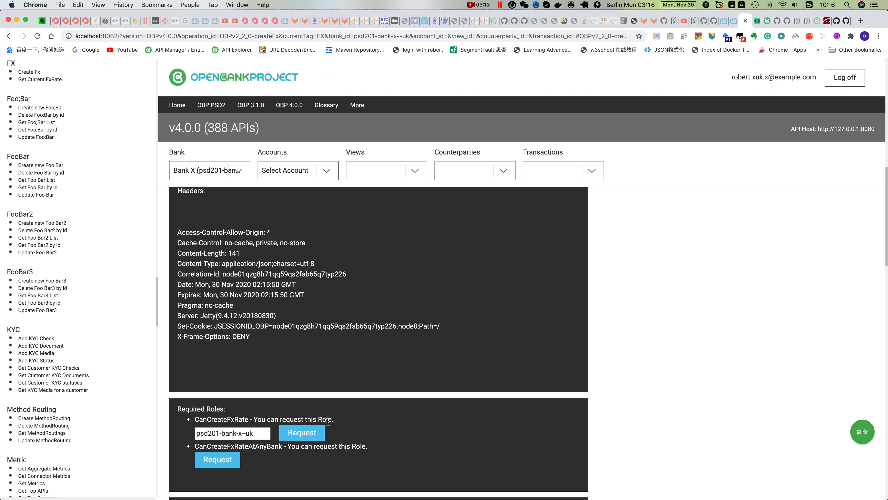
click(309, 434)
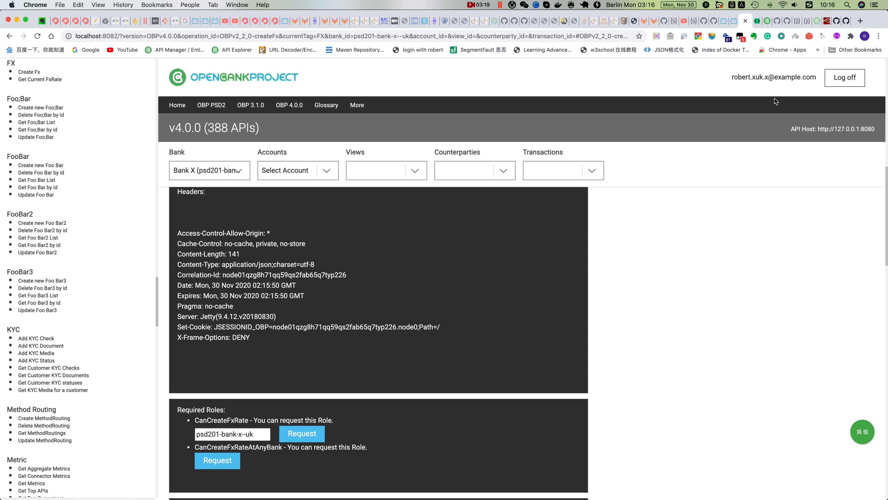
Switch to the API Manager, refresh the entitlement requests and accept the CanCreateFxRate request for psd201-bank-x--uk
click(766, 22)
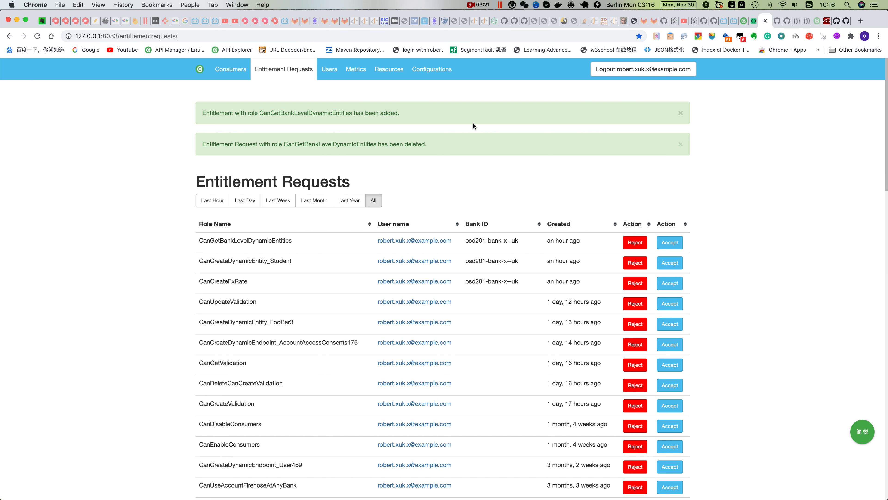
click(279, 71)
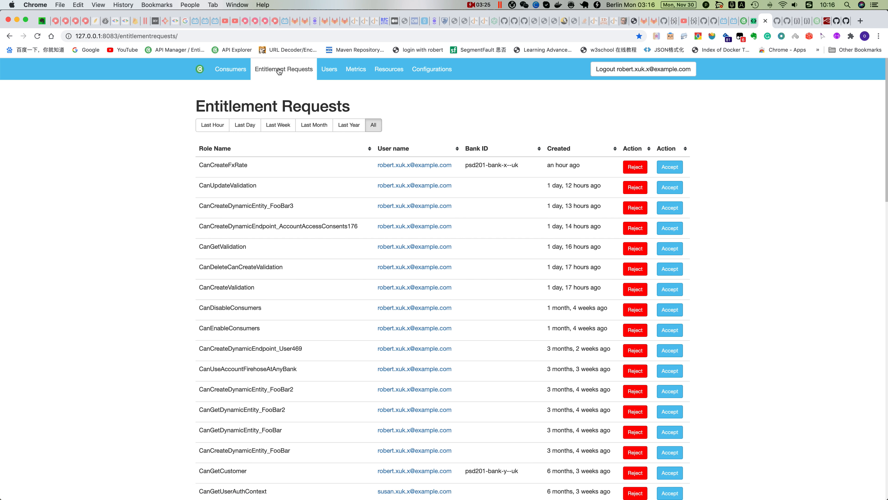
click(670, 169)
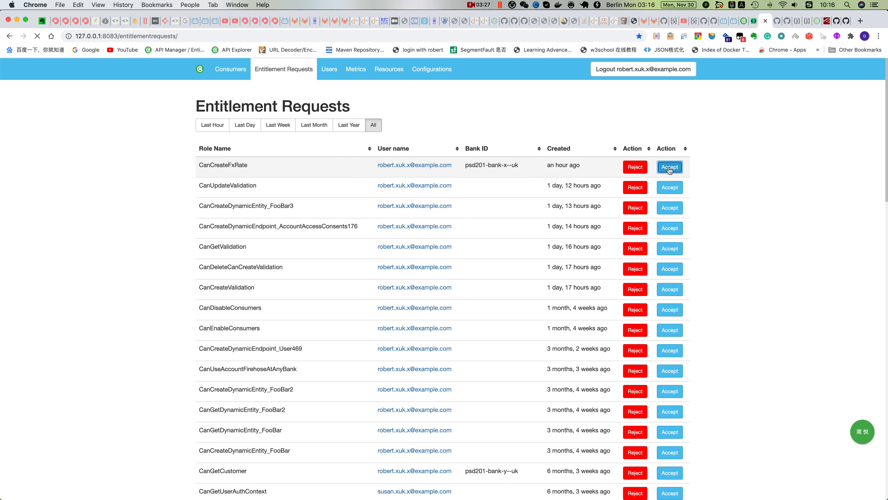
Return to the API Explorer, resend the Create Fx request with the XX and DDD codes, and examine the response message
click(744, 21)
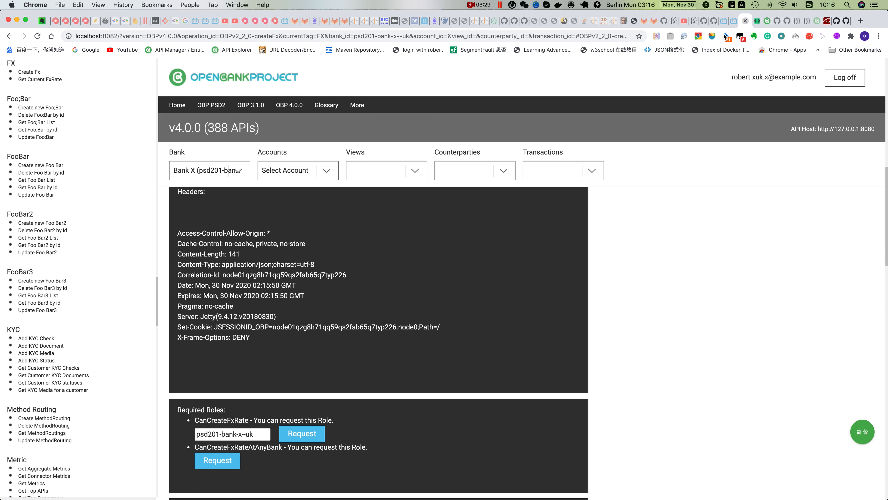
scroll(461, 252, up, 3)
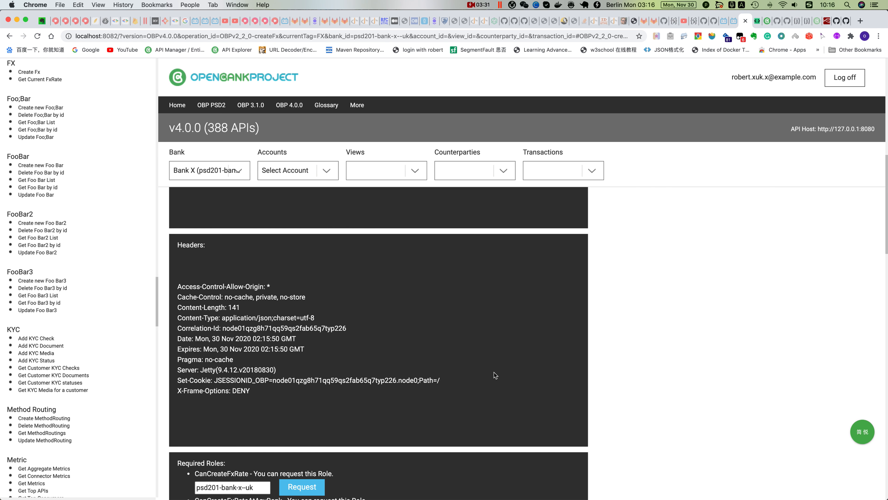
scroll(494, 373, up, 7)
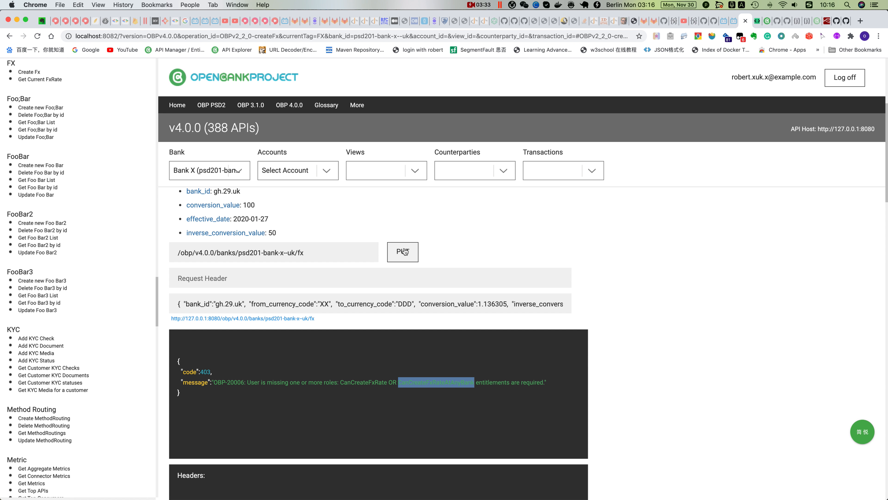
click(404, 251)
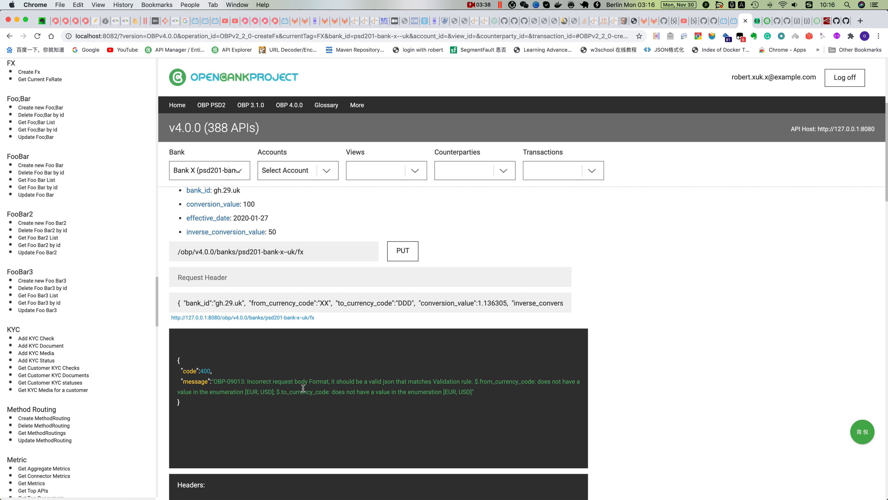
drag(482, 381, 579, 381)
double_click(225, 392)
double_click(402, 392)
Set from_currency_code to USD in the Create Fx request body and resend the request
double_click(324, 302)
text(USD)
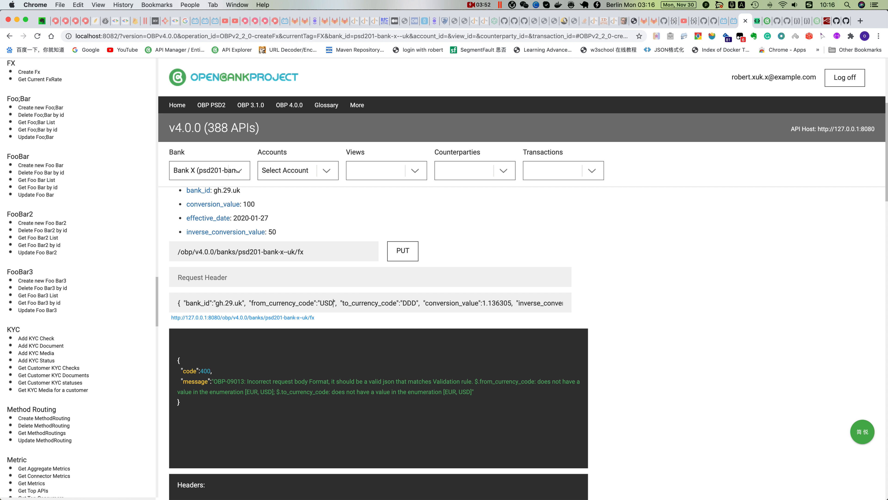
click(406, 252)
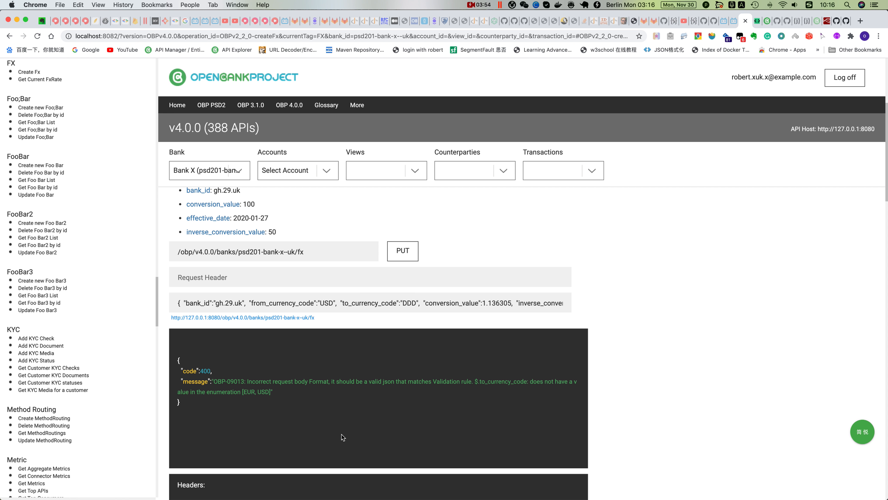
Set to_currency_code to EUR in the Create Fx request body and send the request again
double_click(409, 302)
text(EUR)
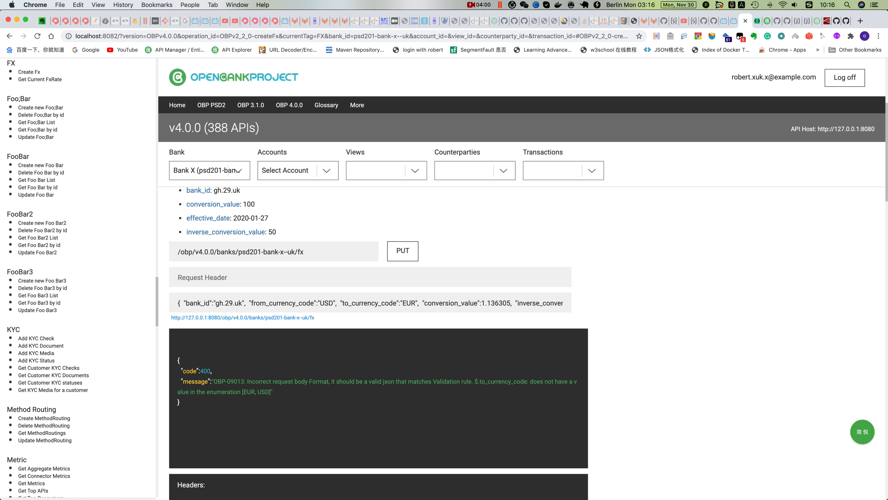
click(402, 252)
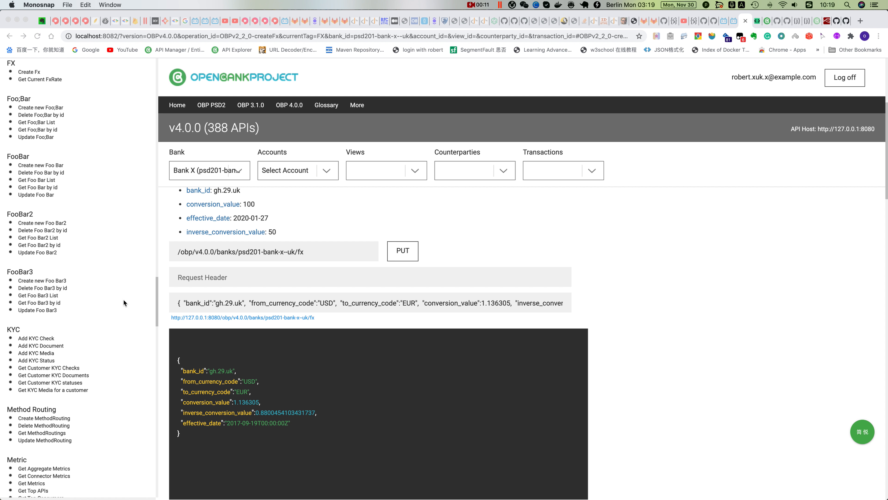
Open the Create Dynamic Entity endpoint and go to its request URL and example request body
scroll(122, 297, up, 6)
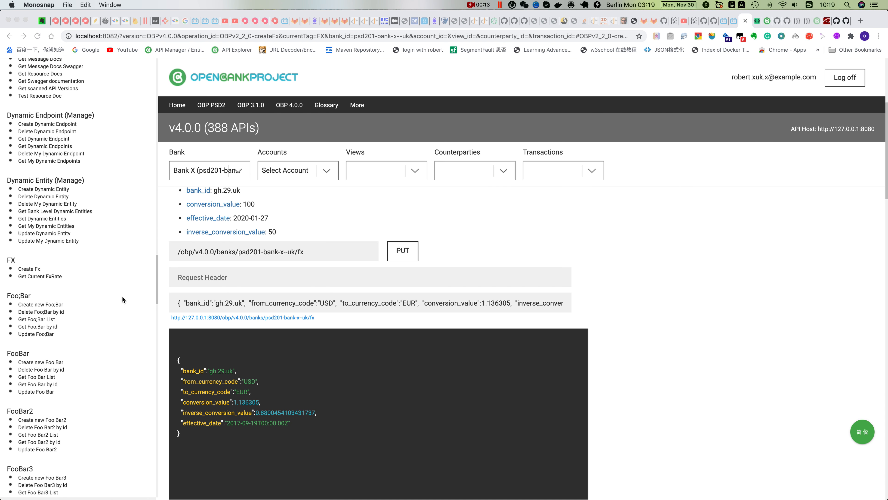
click(53, 189)
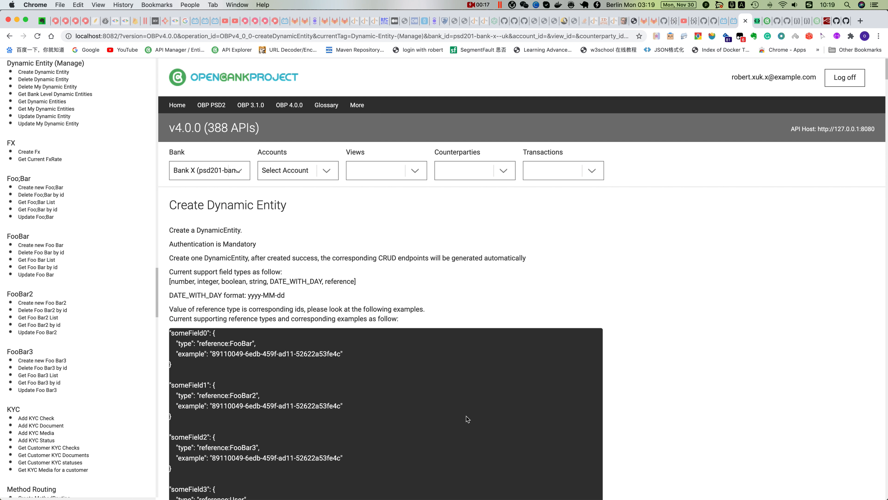
scroll(467, 419, down, 20)
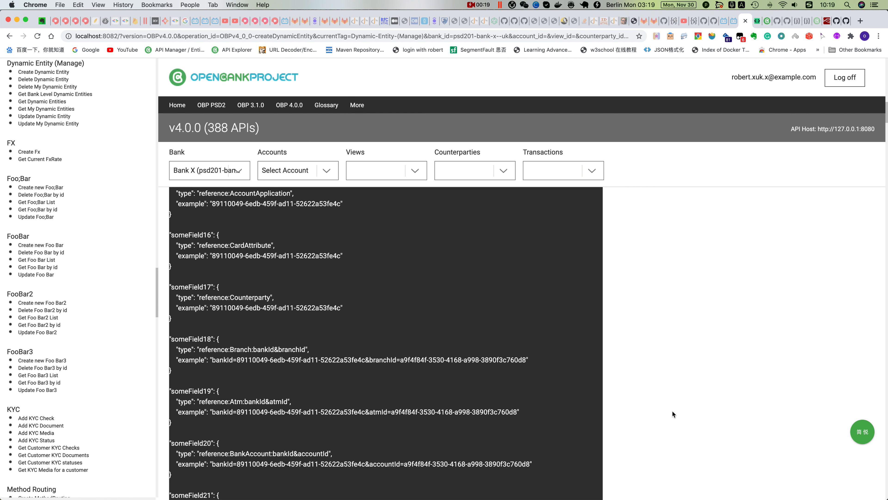
scroll(669, 417, down, 9)
scroll(669, 417, up, 6)
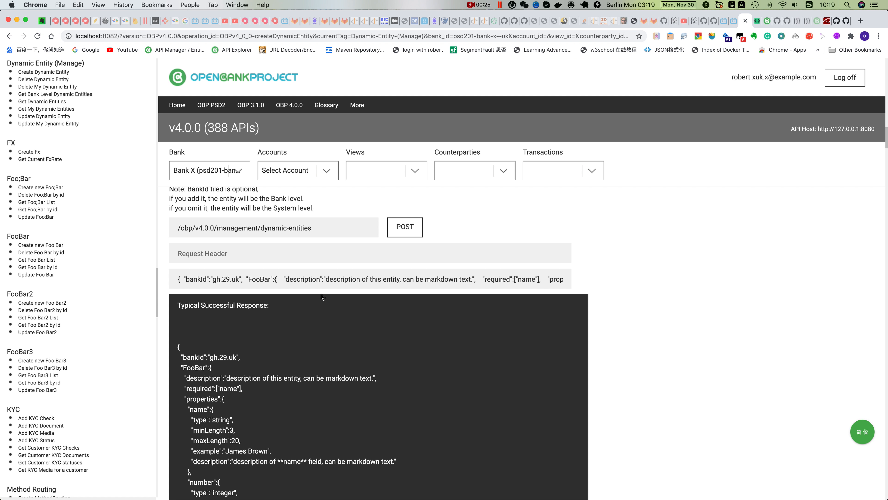
Set bankId to psd201-bank-x--uk and rename the FooBar entity to Student in the request body, and send the Create Dynamic Entity request
drag(240, 279, 213, 278)
text(psd201-bank-x--uk)
double_click(293, 279)
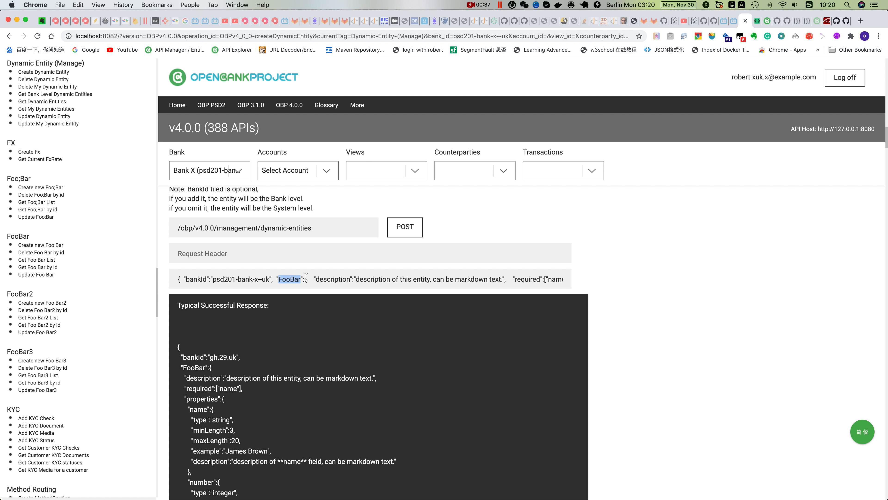
key(Caps_Lock)
text(s)
key(Caps_Lock)
text(S)
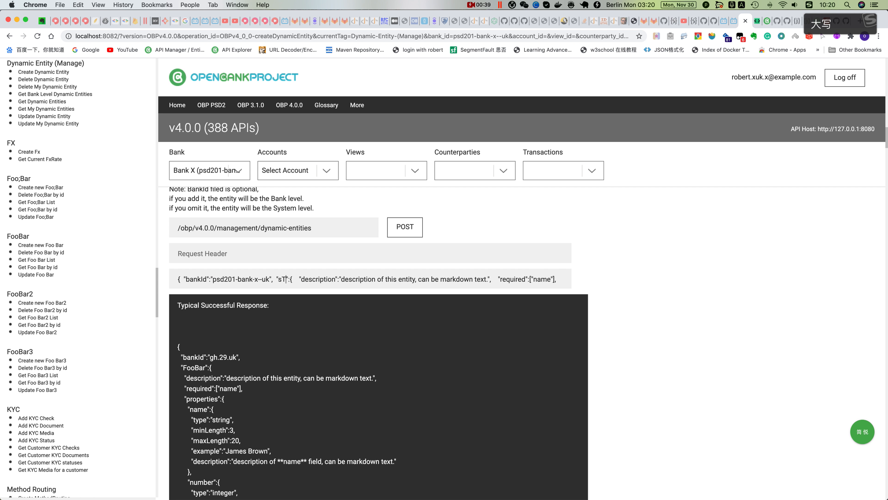
key(BackSpace)
key(BackSpace)
text(S)
key(Caps_Lock)
text(tudent)
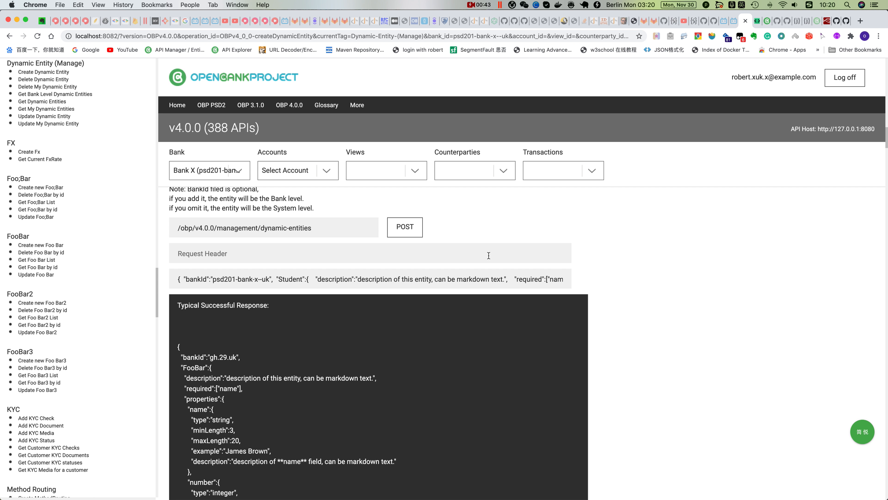
click(409, 231)
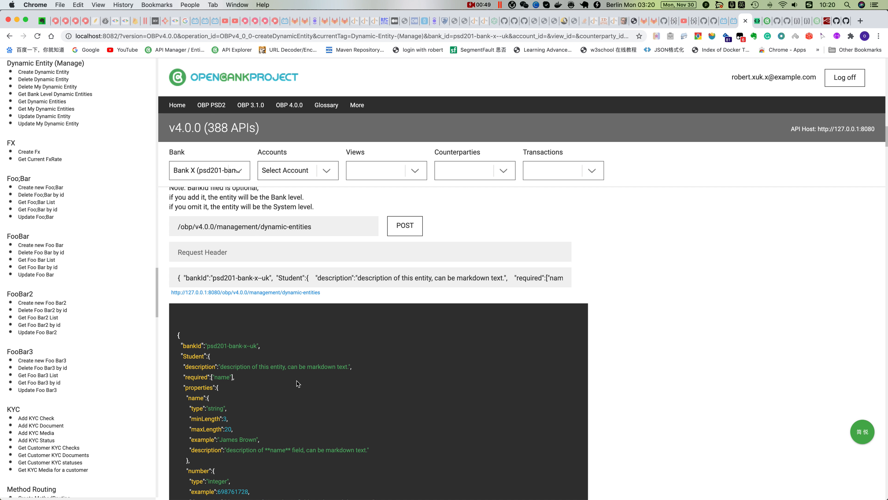
Reload the API Explorer and open the Create new Student endpoint
click(35, 36)
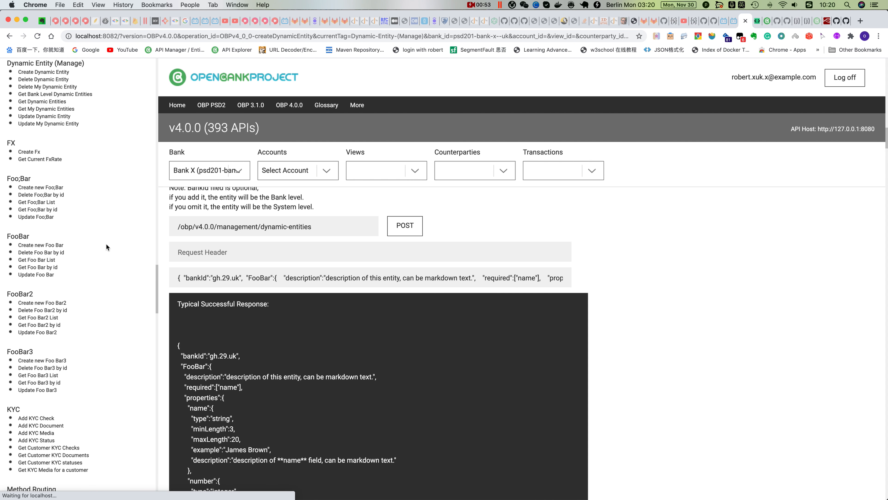
scroll(106, 244, down, 20)
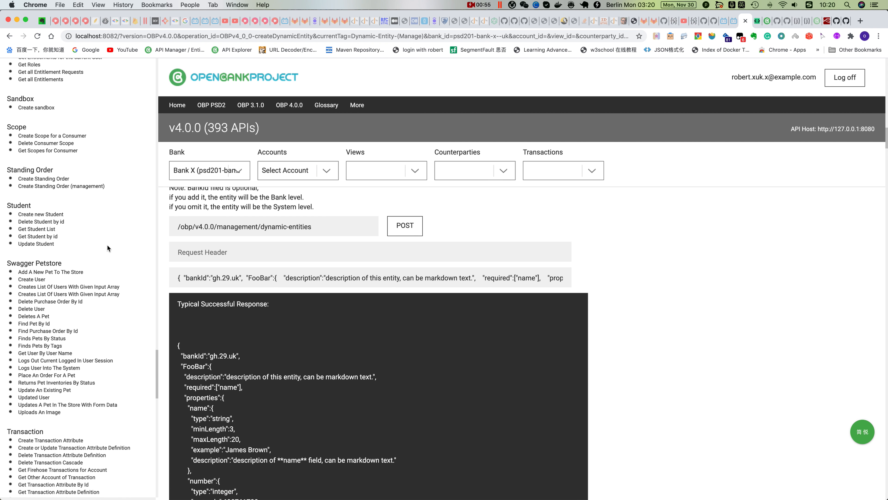
scroll(111, 246, up, 8)
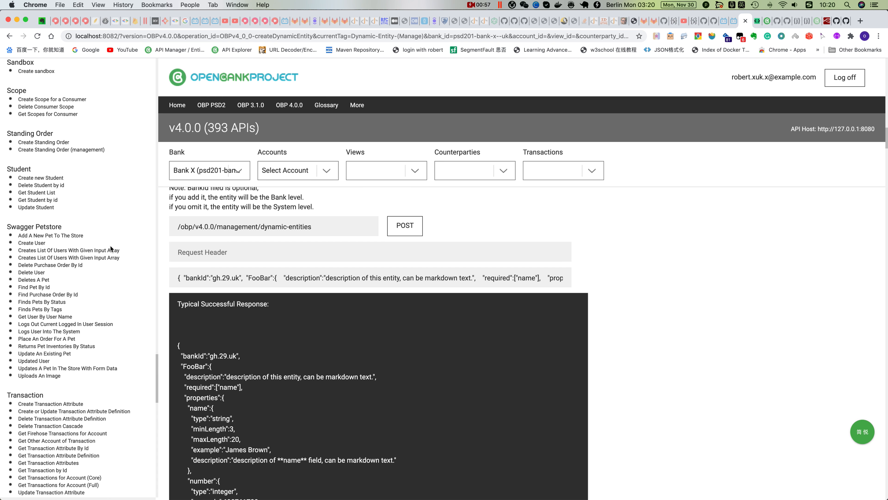
click(56, 177)
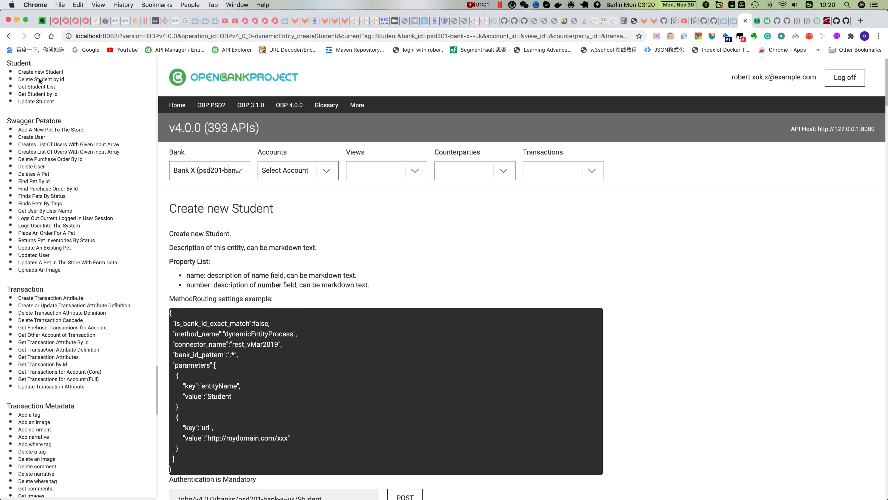
Send the Create new Student request with its example body and examine the response
scroll(414, 332, down, 3)
scroll(418, 333, down, 1)
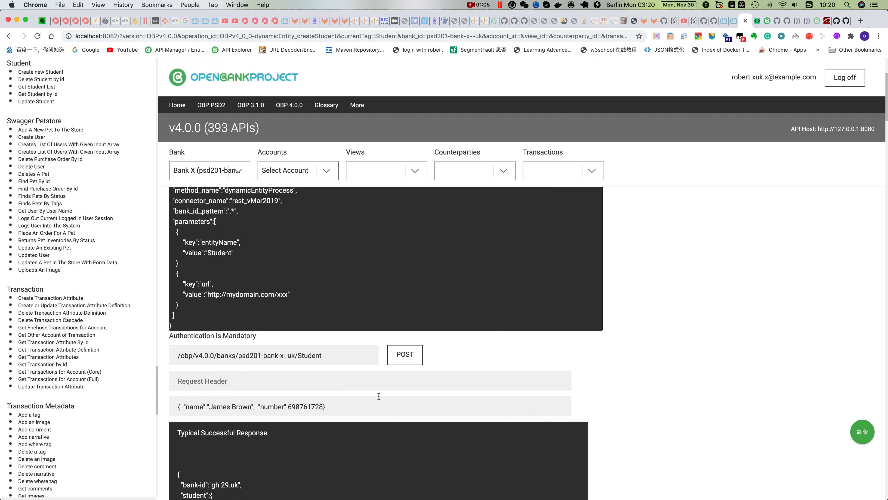
scroll(379, 396, down, 1)
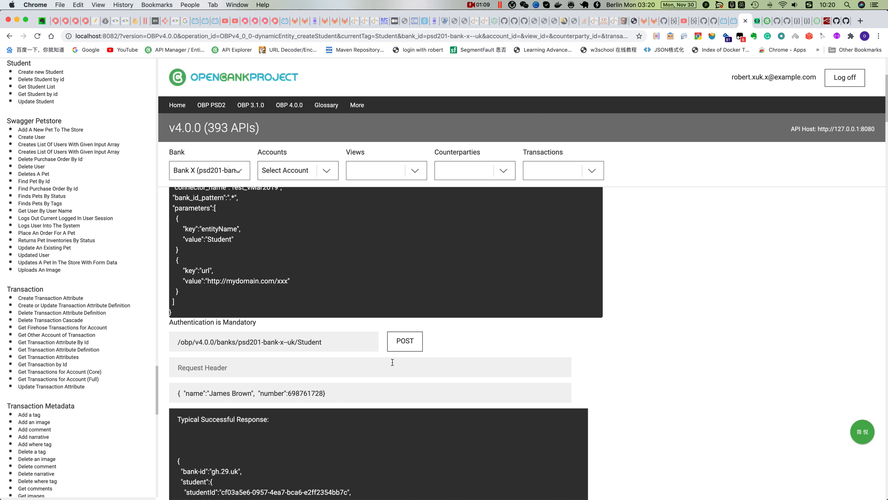
click(402, 345)
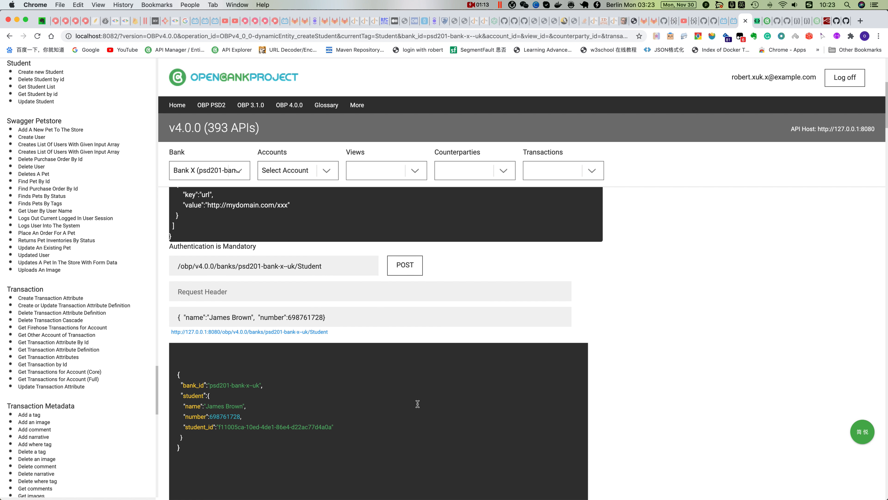
scroll(282, 305, down, 1)
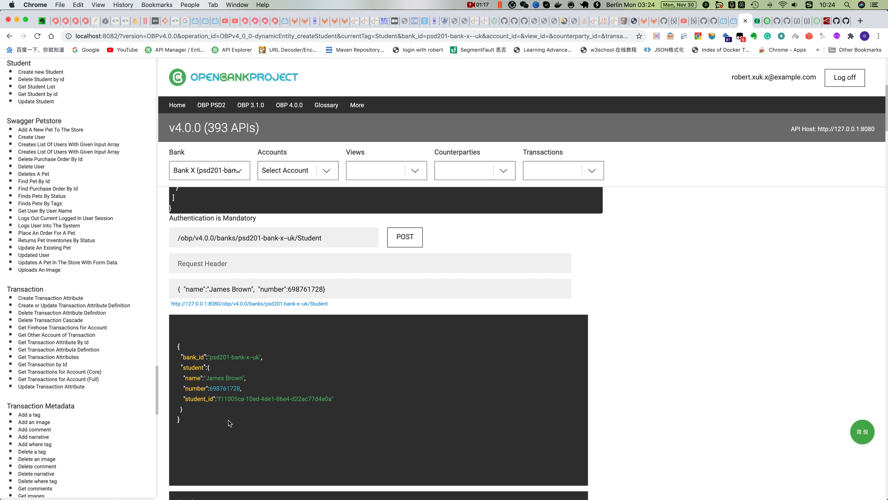
Copy the Create new Student request body and generate a JSON schema from it in JSONschema.net, replacing the previous JSON
drag(326, 289, 179, 284)
key(super+c)
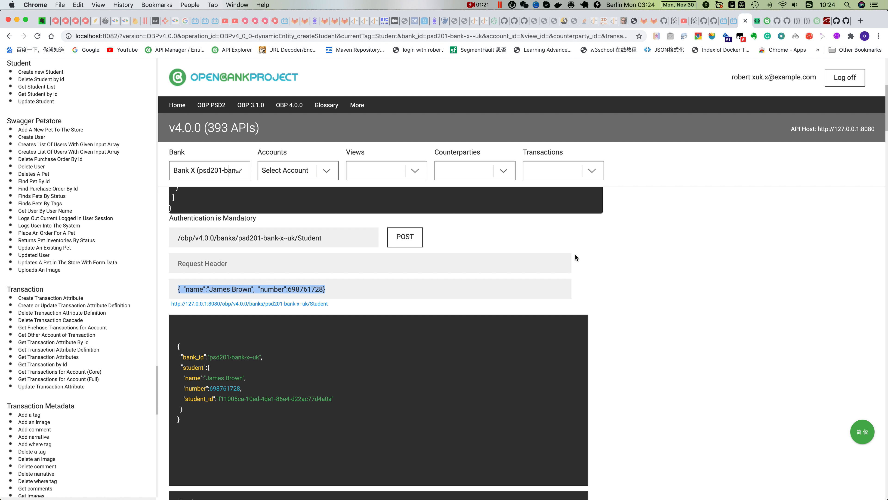
click(757, 21)
drag(42, 219, 24, 151)
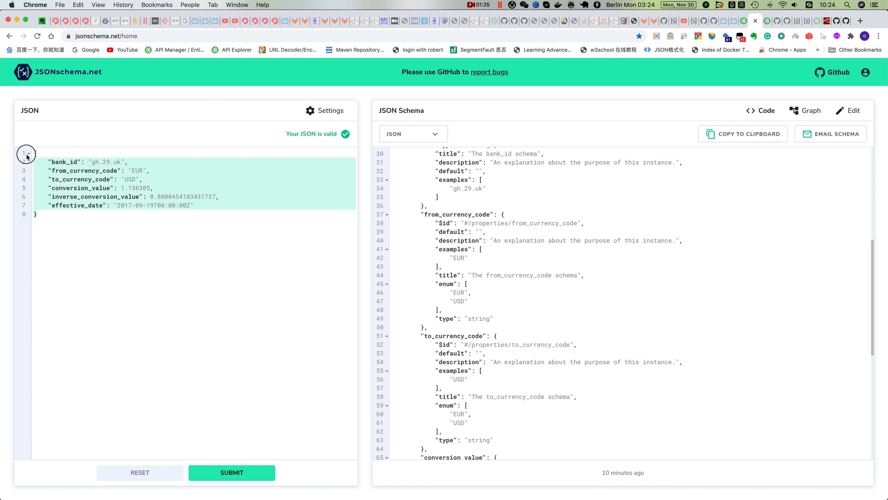
key(super+v)
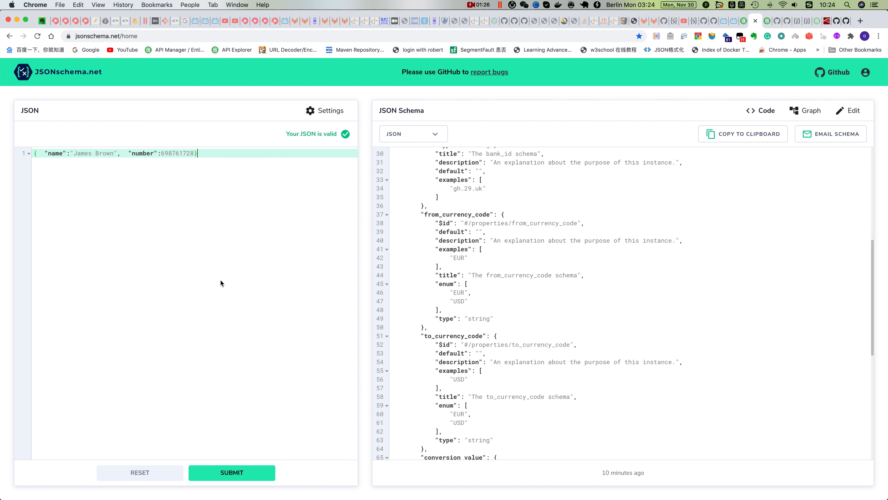
click(243, 472)
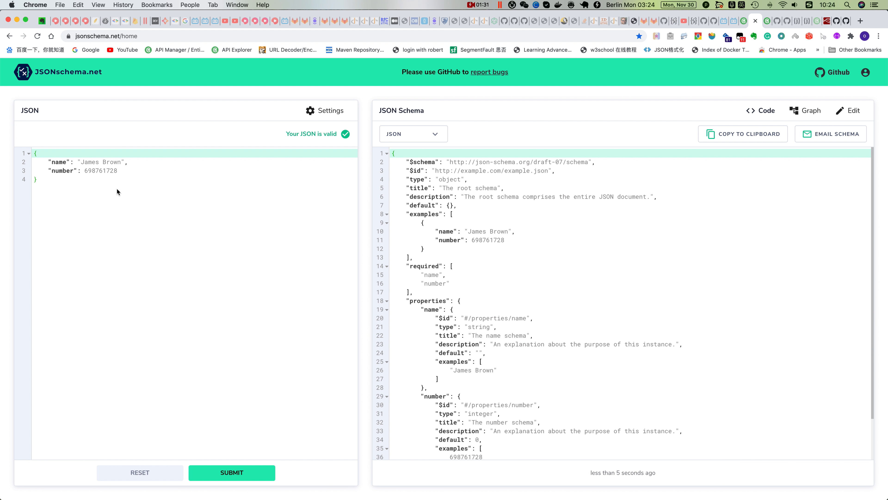
Open the schema's name property for editing and enable its pattern keyword
double_click(61, 162)
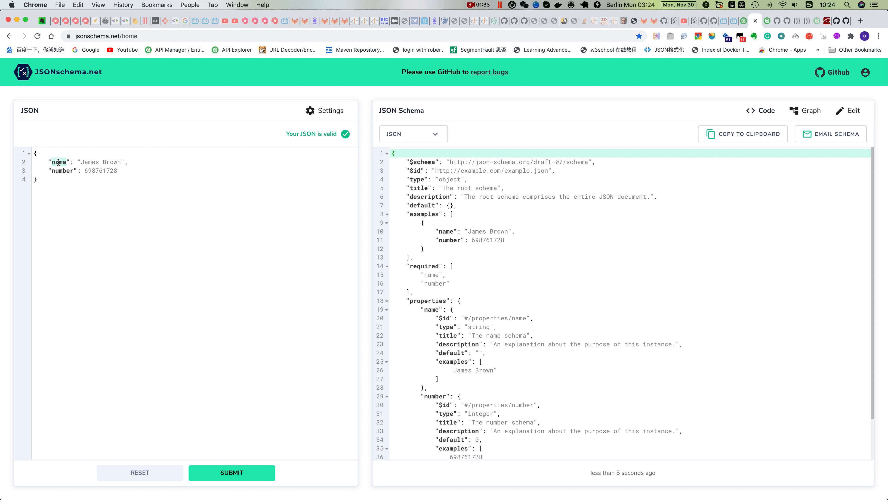
click(849, 111)
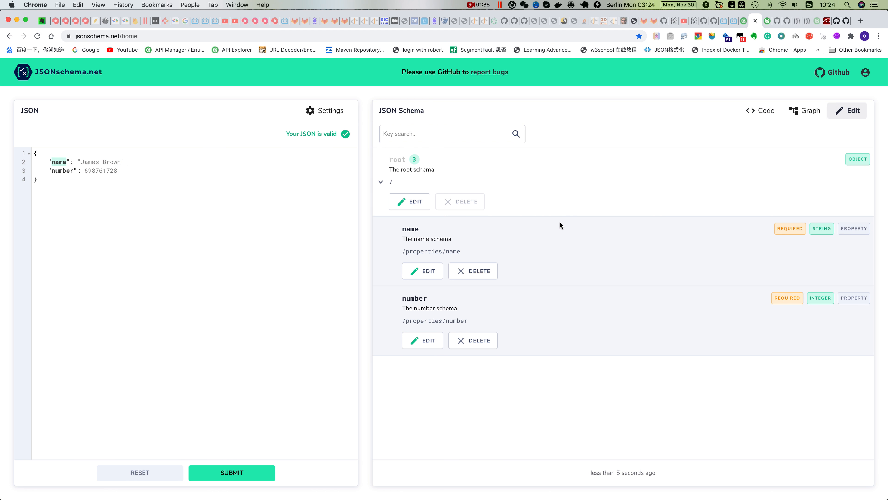
click(424, 273)
scroll(359, 299, down, 5)
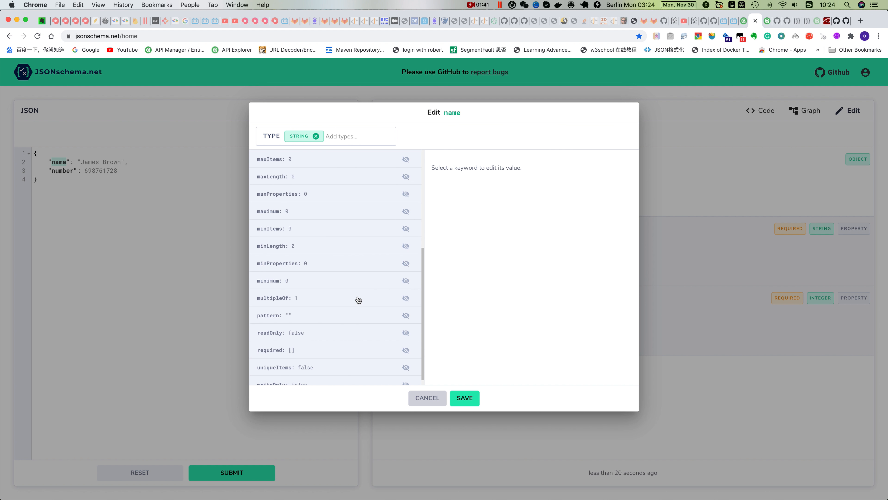
scroll(277, 308, up, 3)
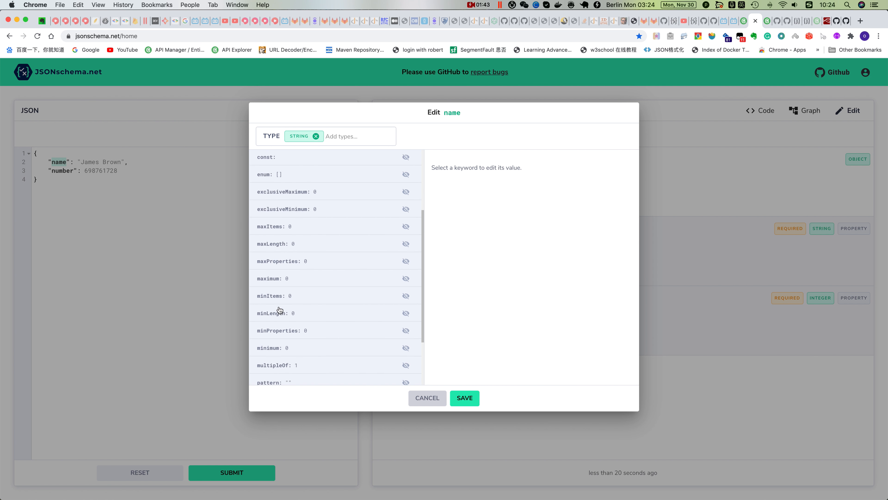
scroll(279, 310, up, 3)
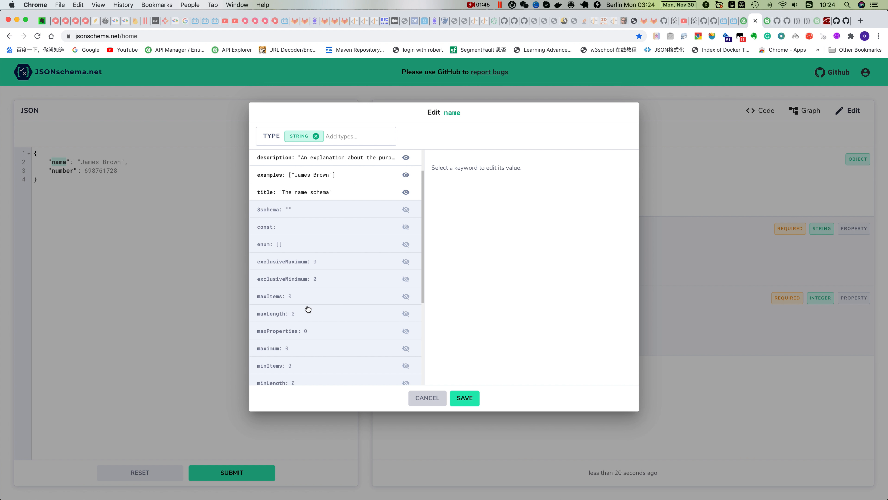
scroll(307, 309, down, 4)
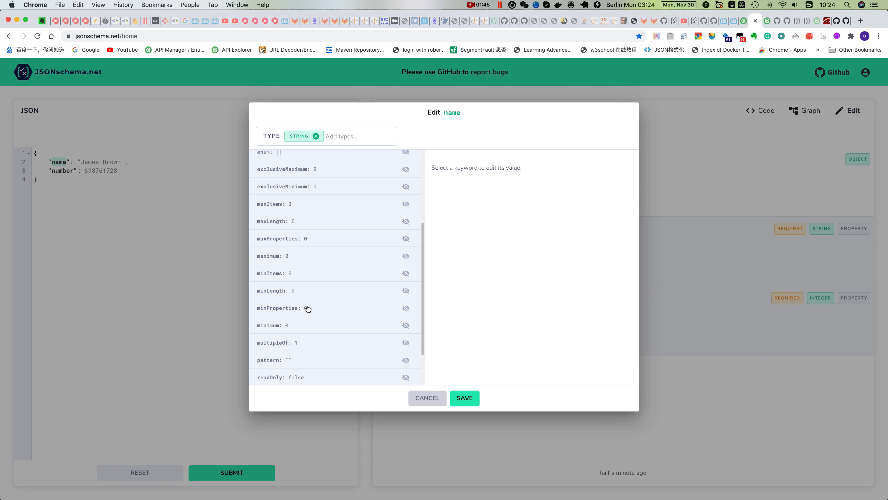
click(406, 361)
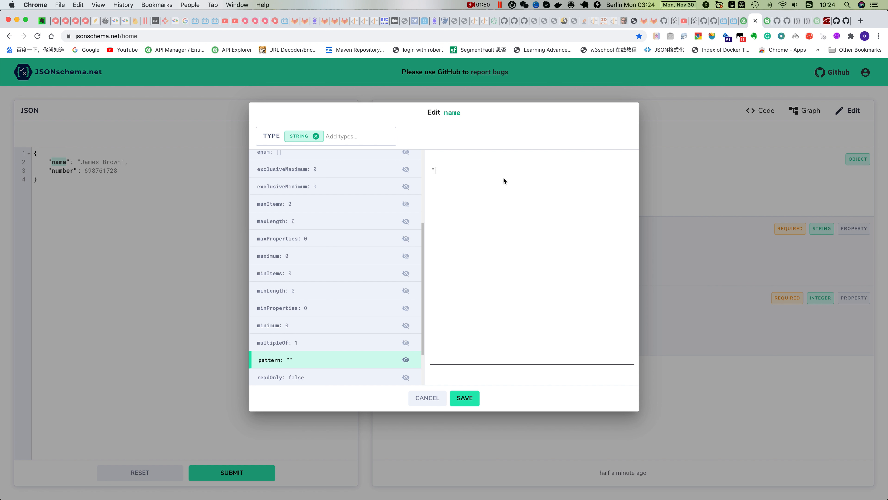
Enter [A-z]\S+ followed by a space as the name property's pattern
text([])
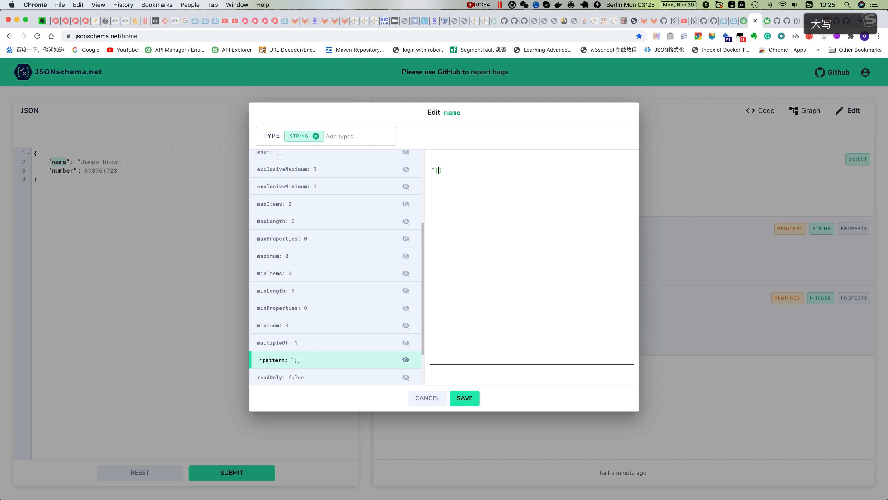
text(A-z)
key(Right)
key(Caps_Lock)
text(\)
key(Caps_Lock)
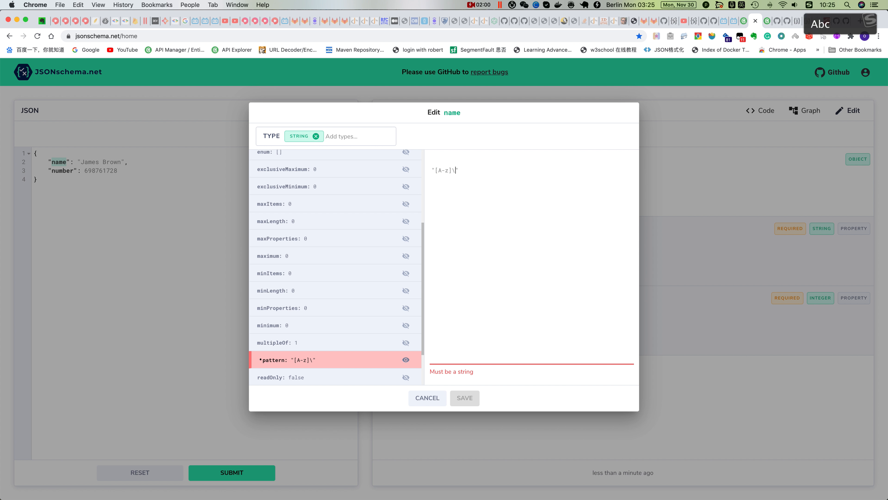
text(s)
key(Caps_Lock)
text(S)
key(Caps_Lock)
text(+)
Duplicate the expression after the space so the pattern reads [A-z]\S+ [A-z]\S+
click(456, 170)
drag(456, 169, 435, 169)
key(super+c)
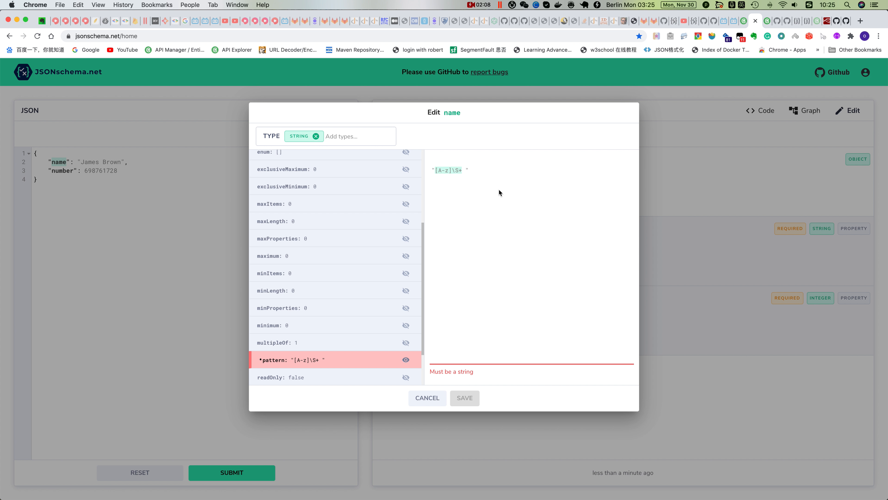
click(466, 169)
key(super+v)
drag(462, 170, 493, 170)
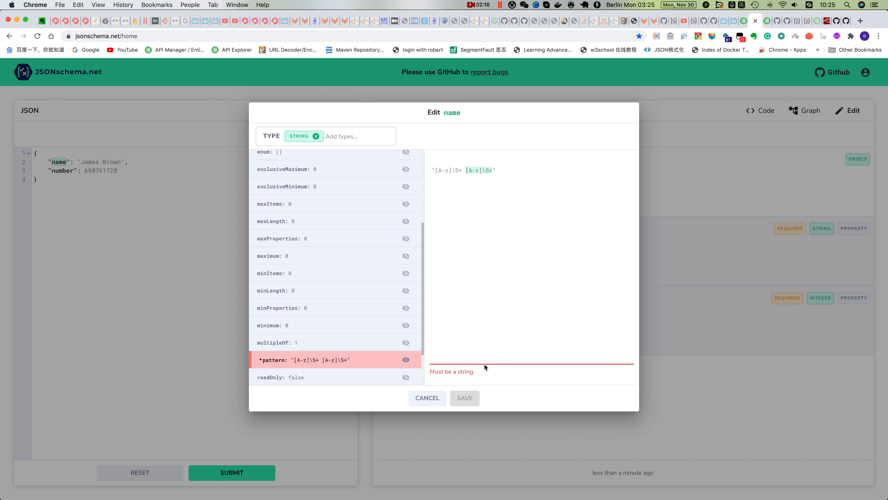
click(493, 172)
Change both character ranges in the name pattern to [A-Z]
double_click(447, 170)
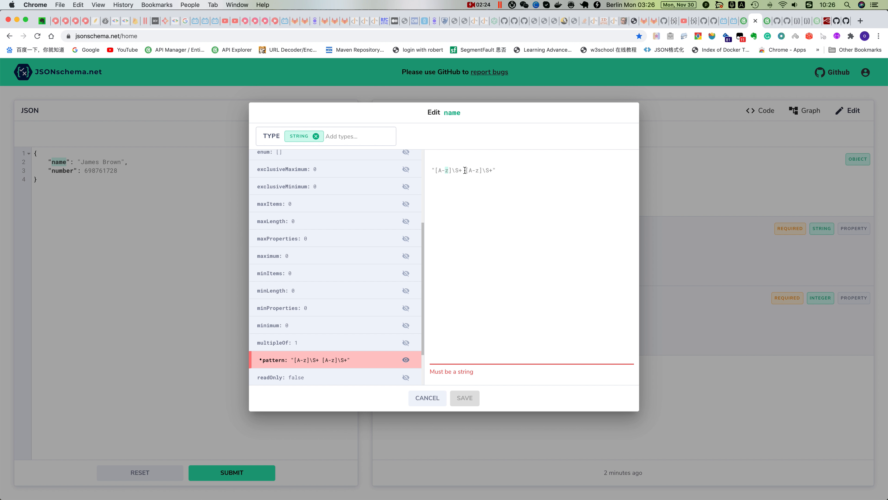
key(Caps_Lock)
key(Caps_Lock)
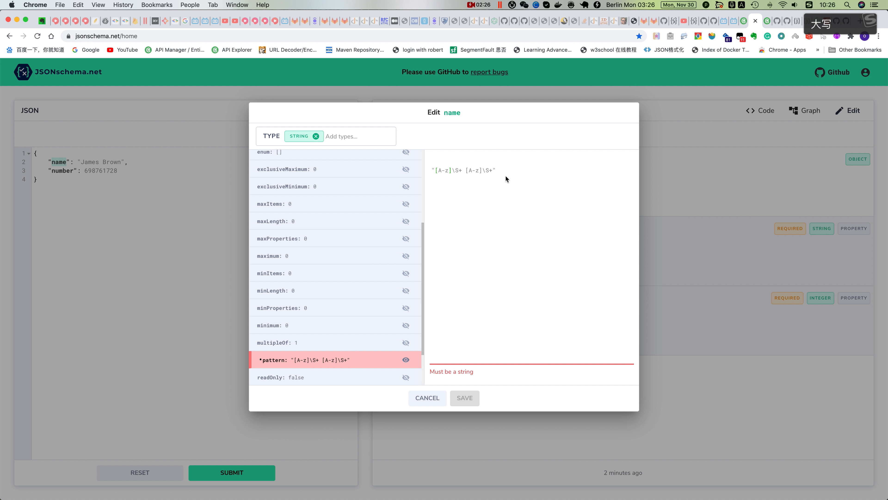
text(Z)
double_click(480, 170)
text(Z)
Escape both backslashes to make the pattern [A-Z]\\S+ [A-Z]\\S+, save the name property, and show the schema as code
click(455, 169)
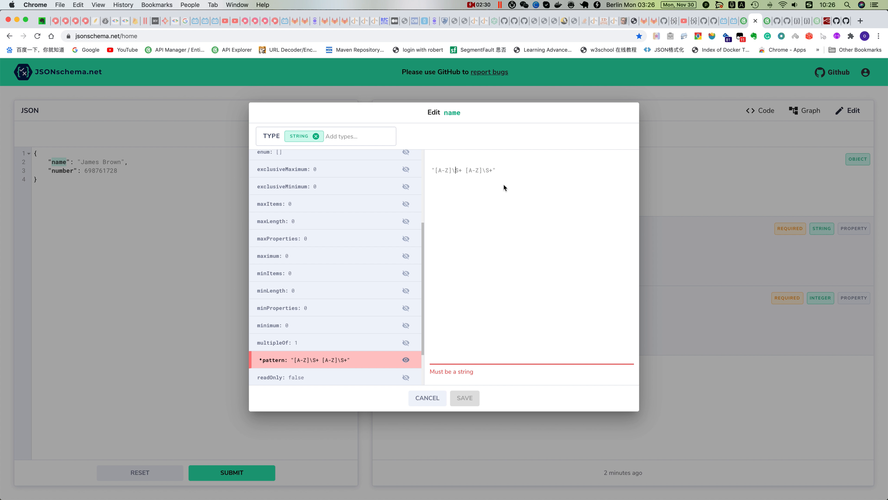
text(\\)
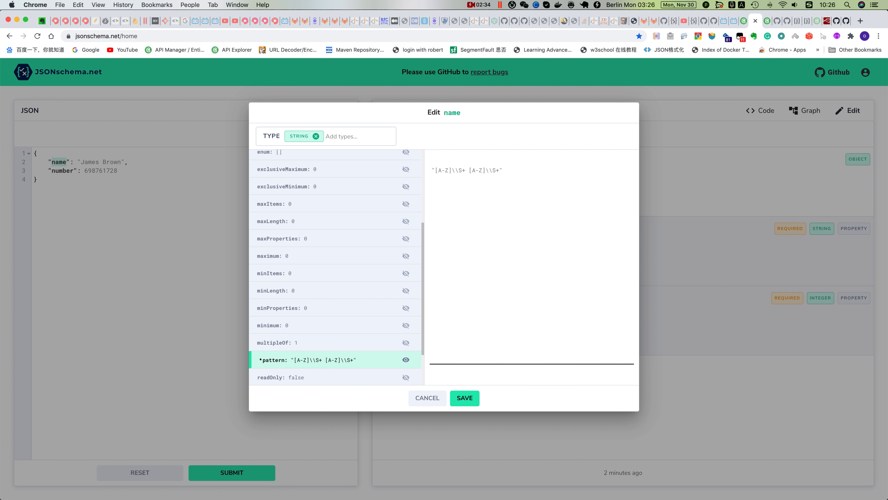
click(465, 398)
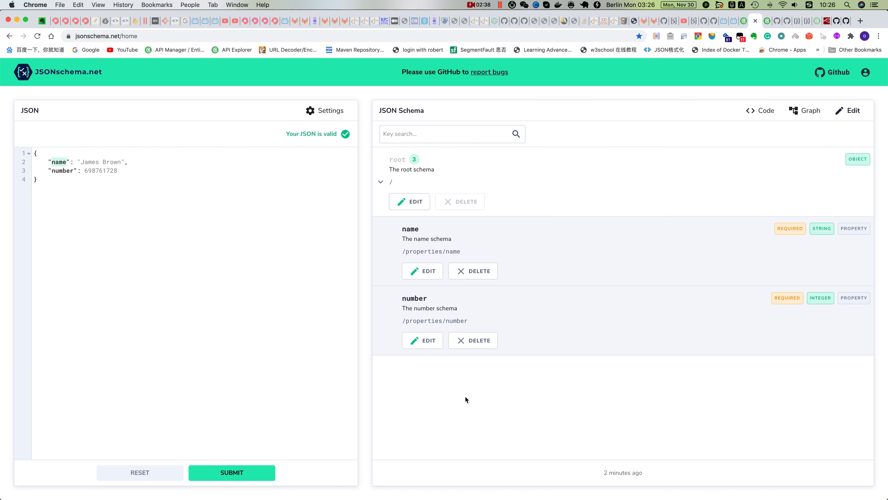
click(759, 110)
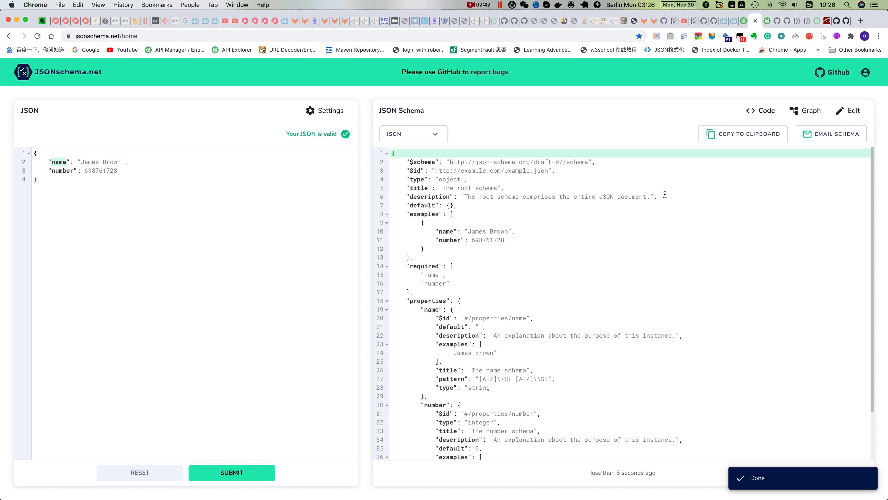
Return to the API Explorer, copy the operation ID OBPv4.0.0-dynamicEntity_createStudent, and go to the Validation endpoints
click(744, 21)
scroll(464, 310, down, 10)
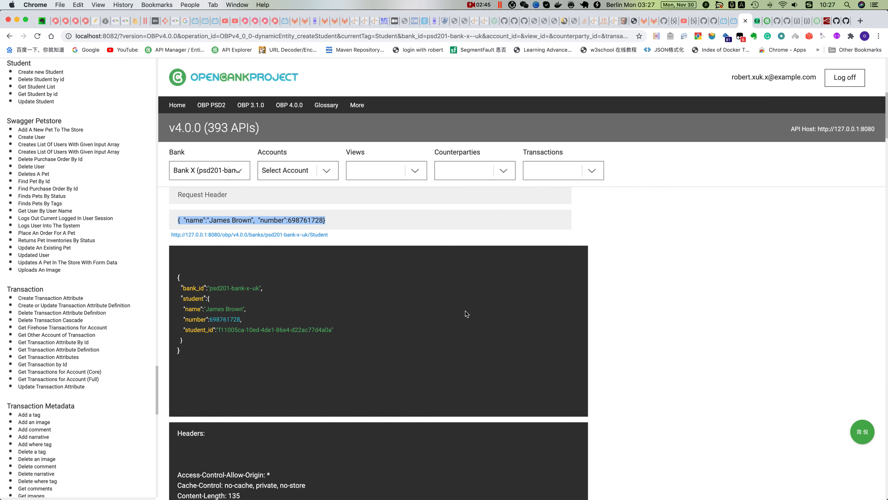
scroll(466, 312, down, 2)
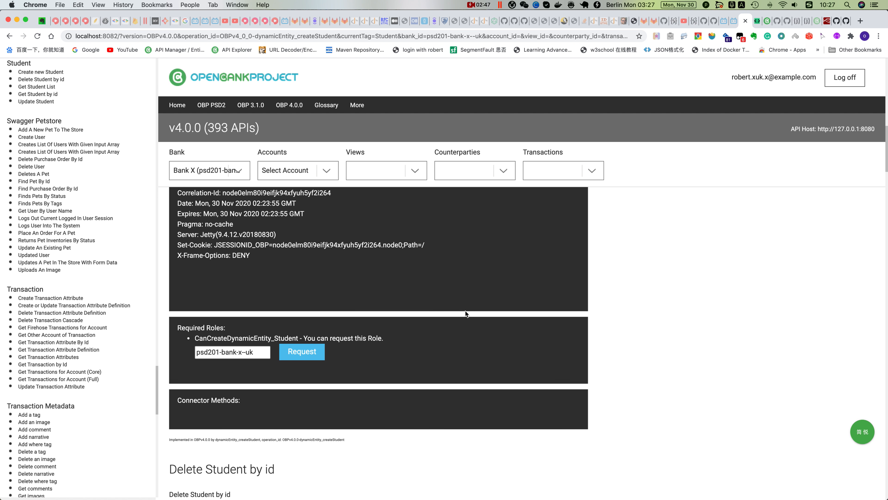
drag(284, 438, 345, 439)
key(super+c)
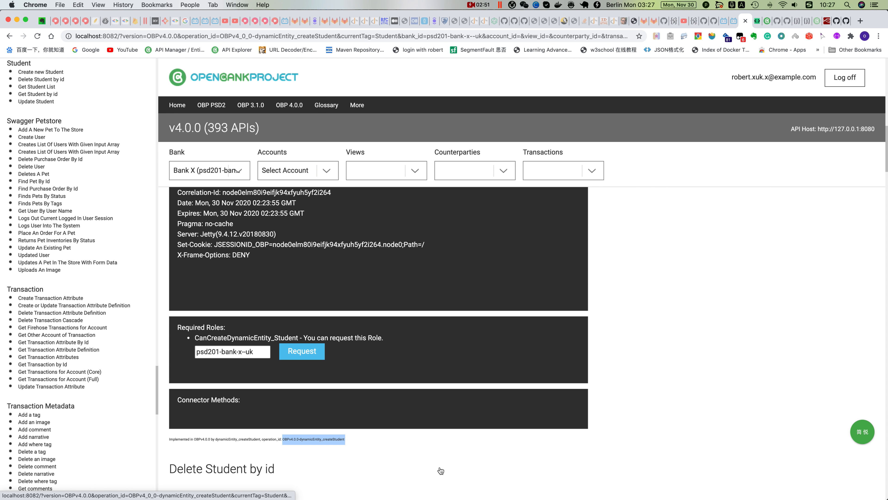
scroll(91, 402, down, 15)
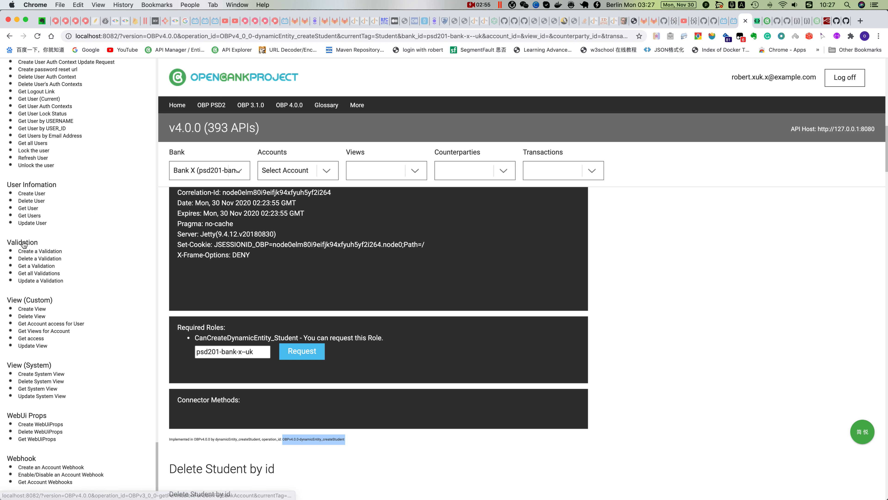
Open the Create a Validation endpoint and replace OPERATION_ID in its URL with OBPv4.0.0-dynamicEntity_createStudent
click(40, 251)
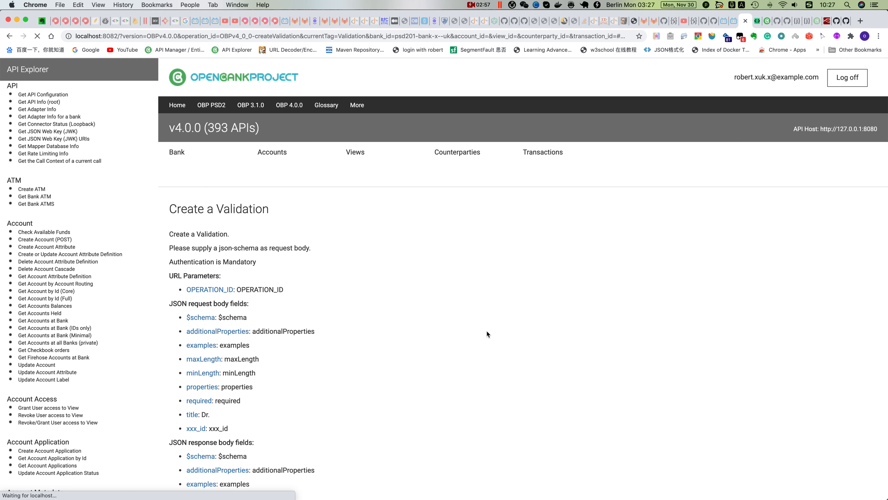
scroll(350, 308, down, 5)
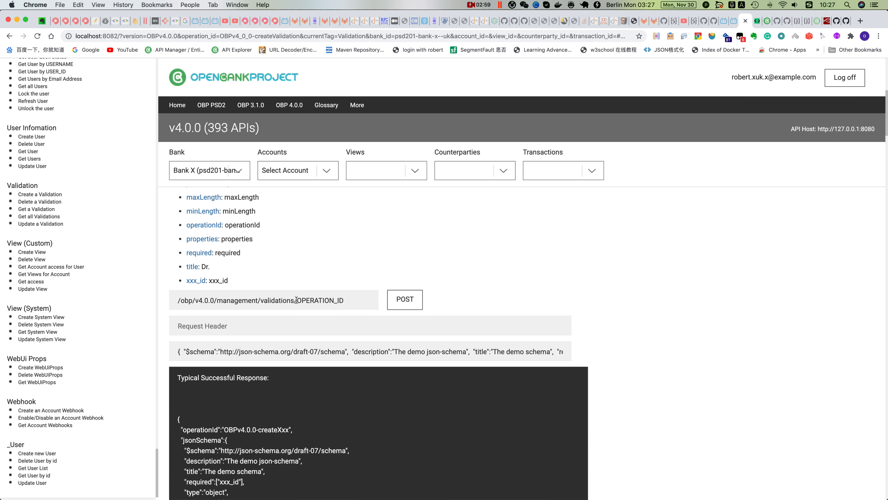
drag(297, 300, 364, 297)
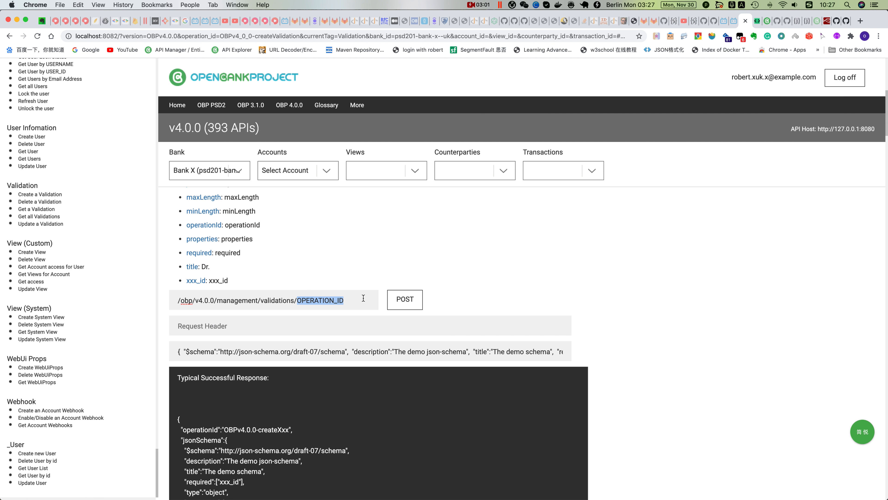
key(super+v)
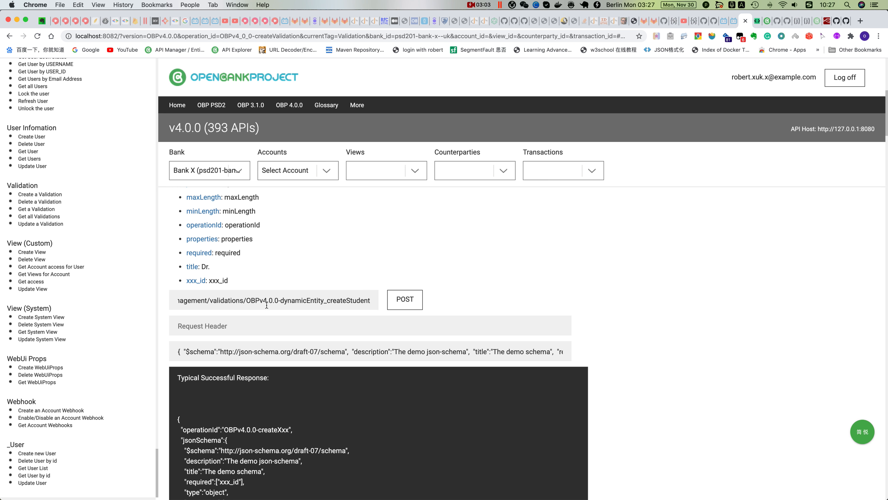
Replace the sample request body with the schema copied from JSONschema.net, and post the validation in the API Explorer
drag(177, 352, 252, 351)
key(super+a)
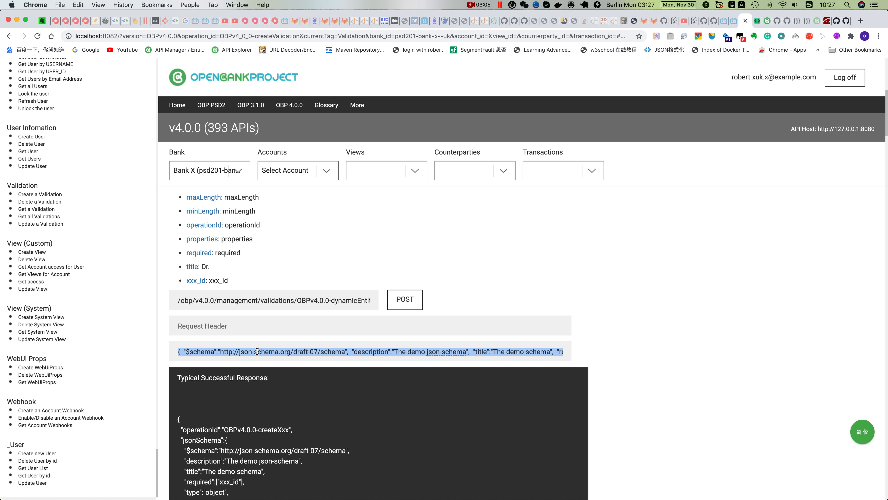
key(BackSpace)
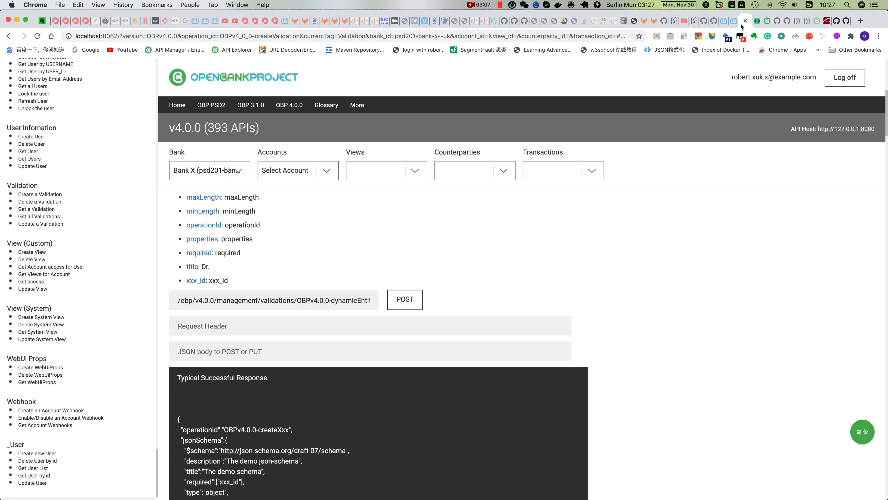
click(756, 21)
click(718, 132)
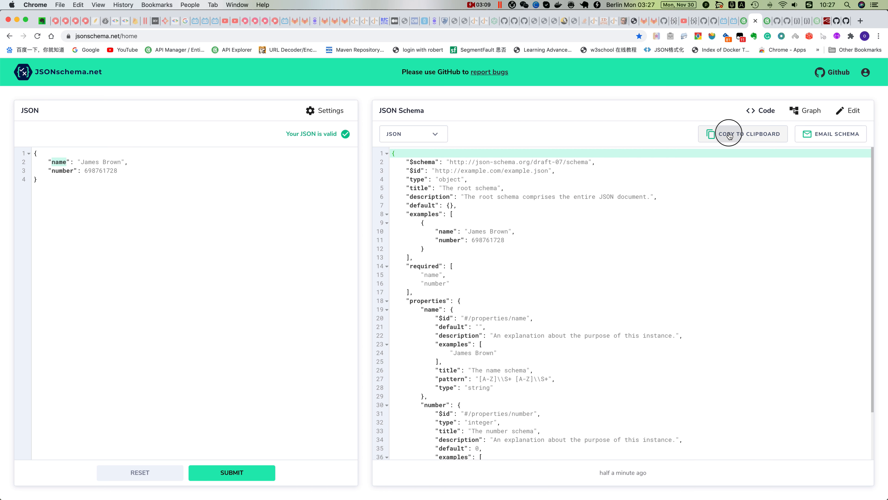
click(744, 20)
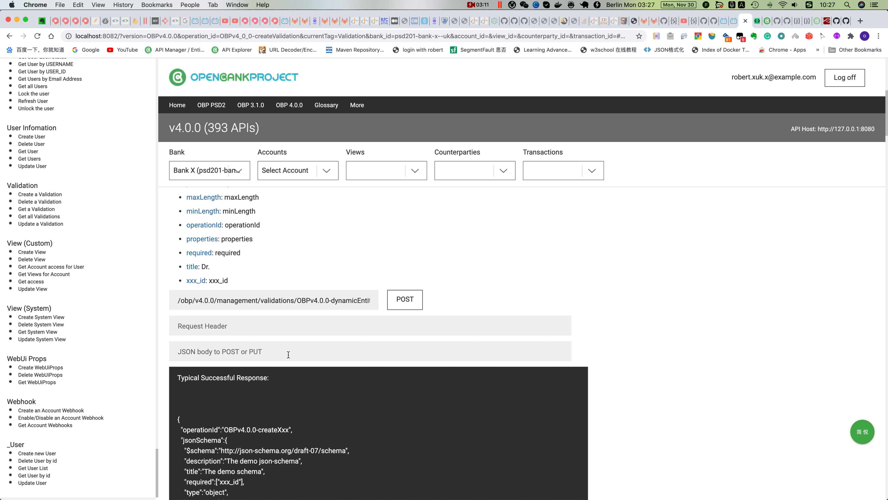
key(super+v)
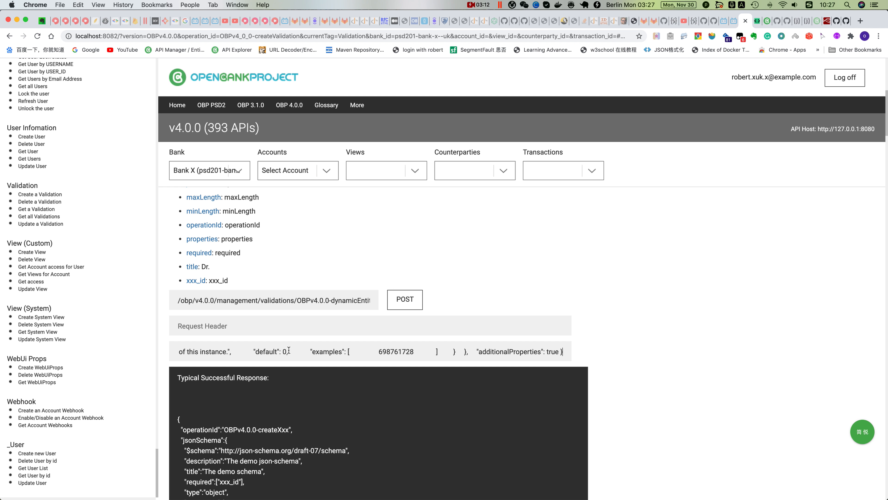
click(397, 300)
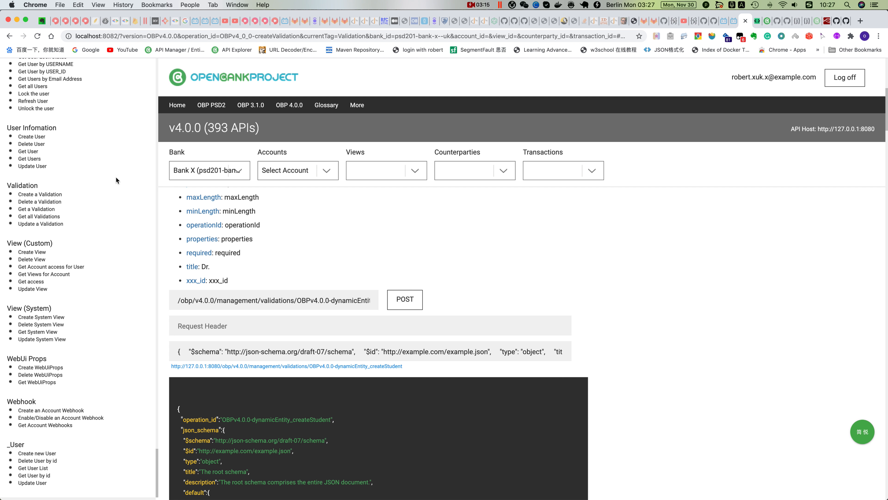
Open the Create new Student endpoint, remove the surname from the name in the request body, and post the request
scroll(93, 251, up, 5)
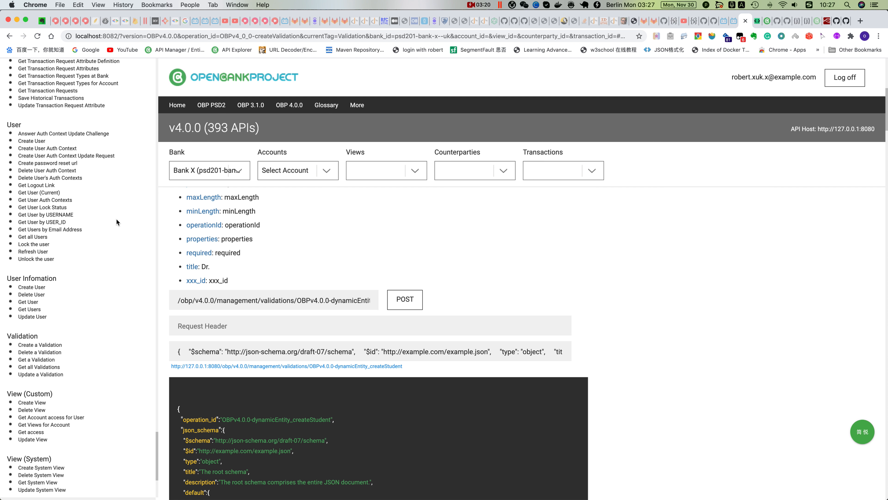
scroll(120, 218, up, 9)
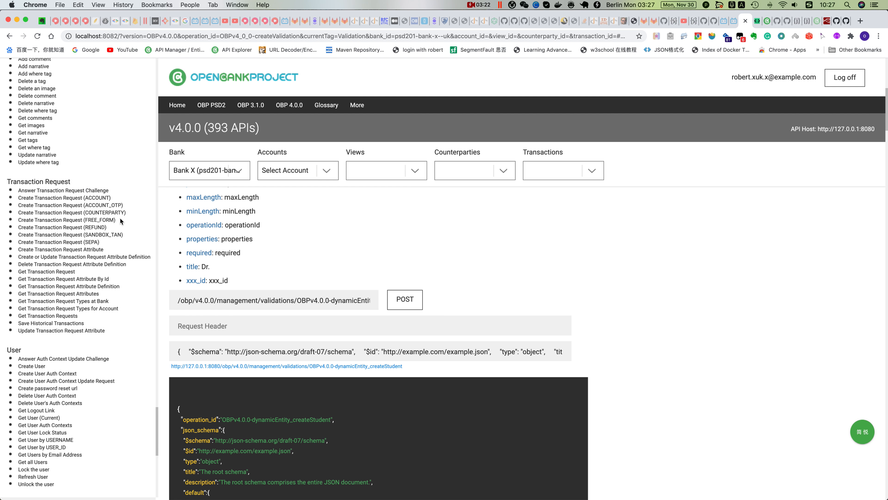
scroll(120, 218, up, 15)
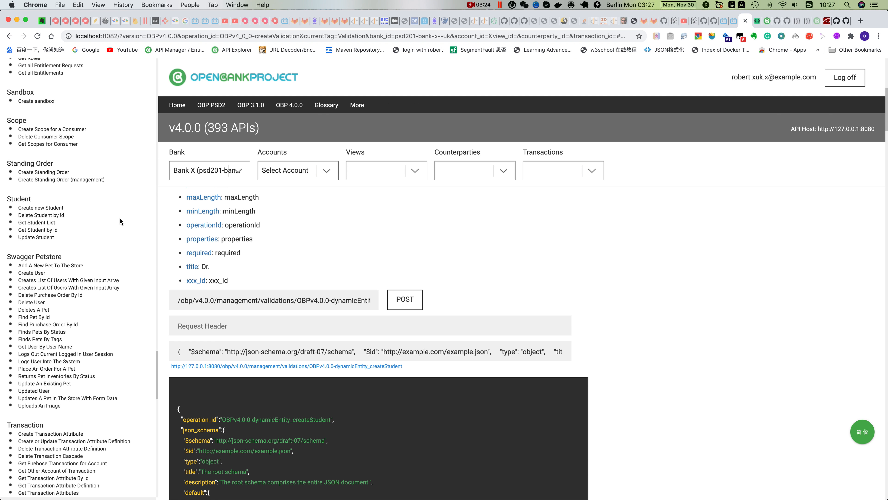
click(49, 207)
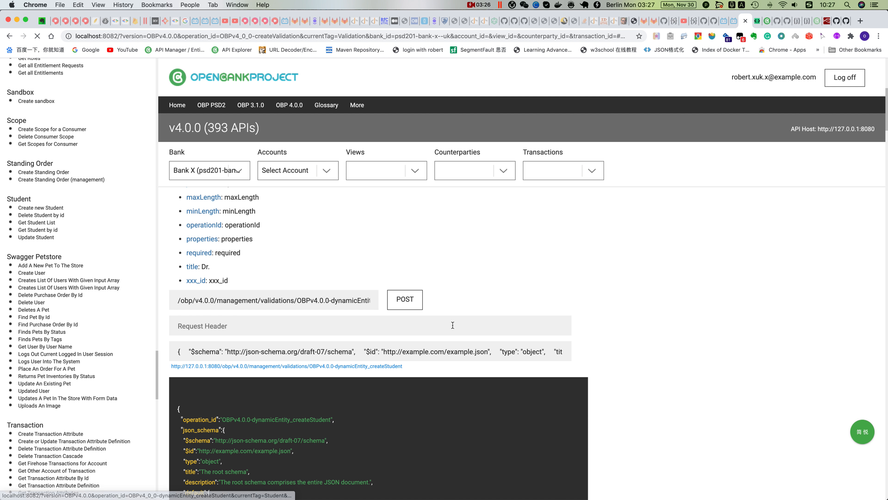
scroll(412, 345, down, 5)
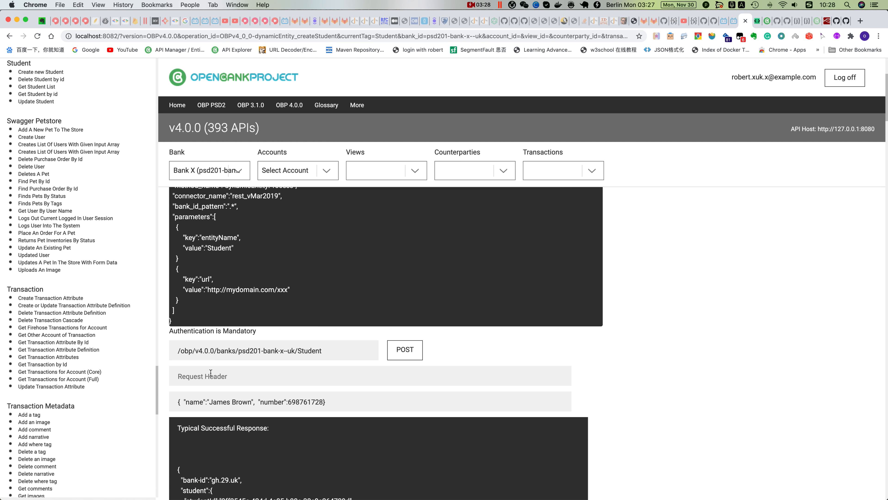
drag(252, 402, 229, 401)
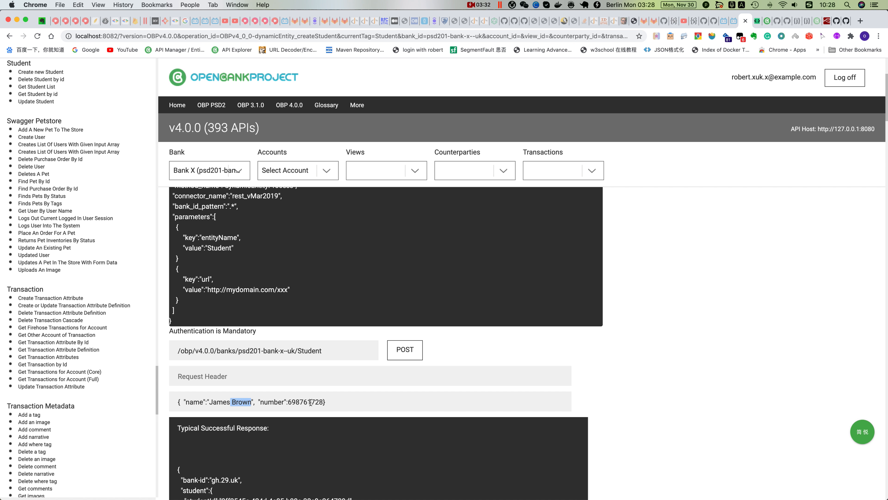
key(BackSpace)
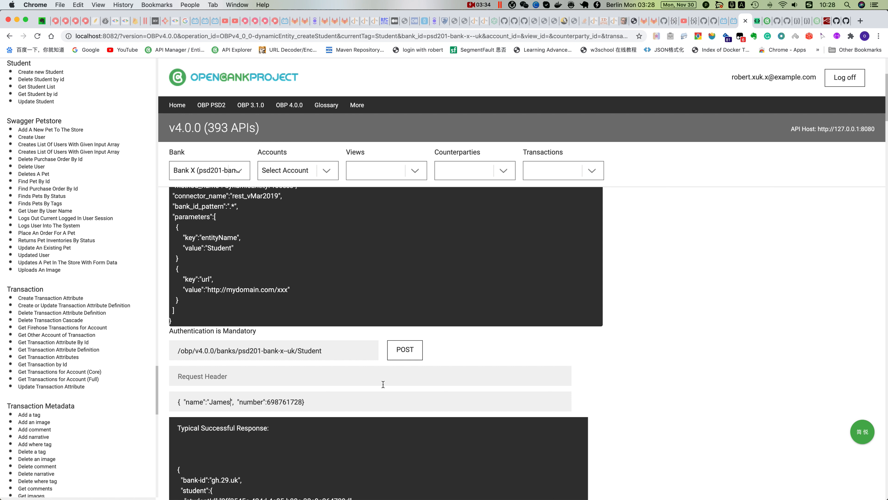
click(397, 352)
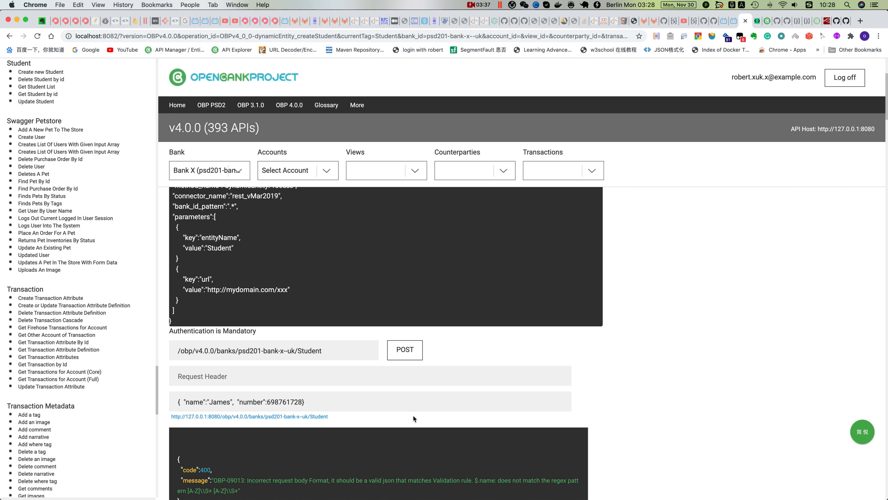
Add the surname back to the student's name in the request body and post the request again
scroll(413, 417, down, 2)
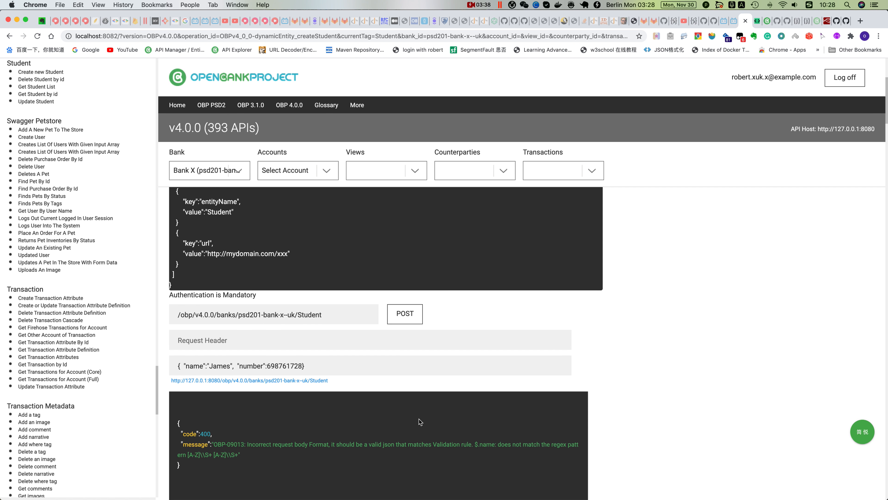
double_click(485, 444)
click(231, 365)
text(Brown)
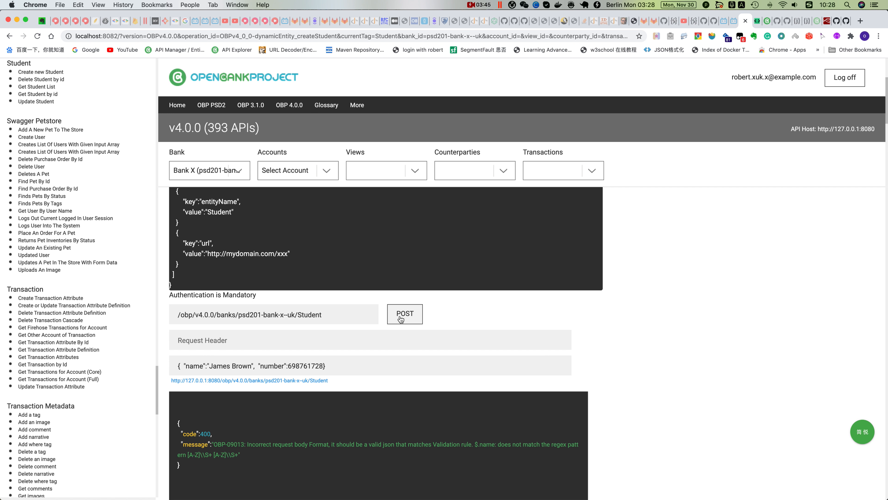
click(399, 325)
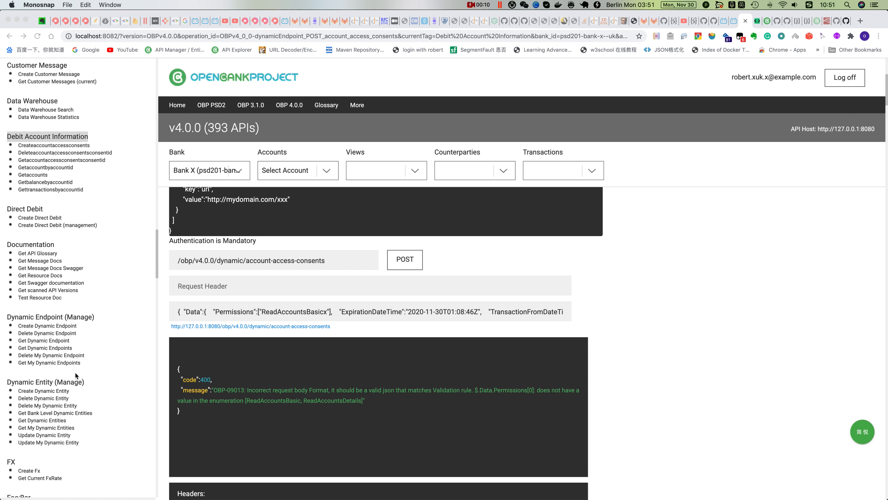
Run Get Dynamic Endpoints and find the "Debit Account Information" definition in the response
click(52, 349)
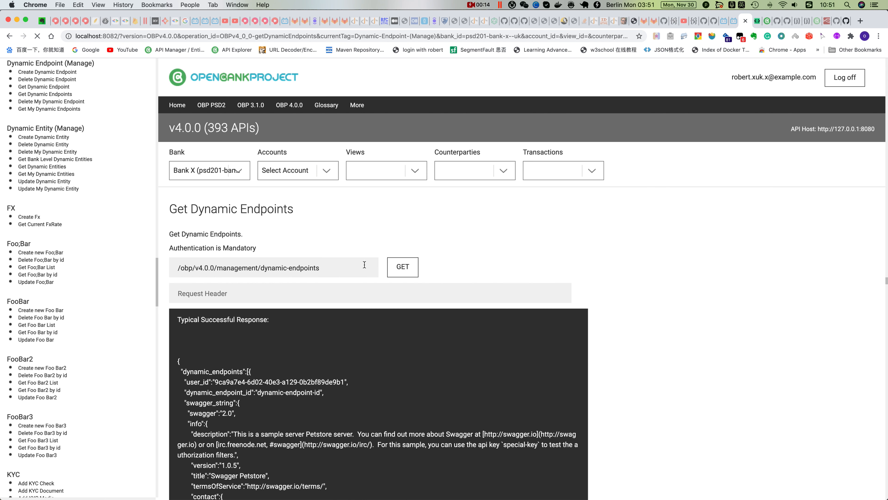
click(403, 267)
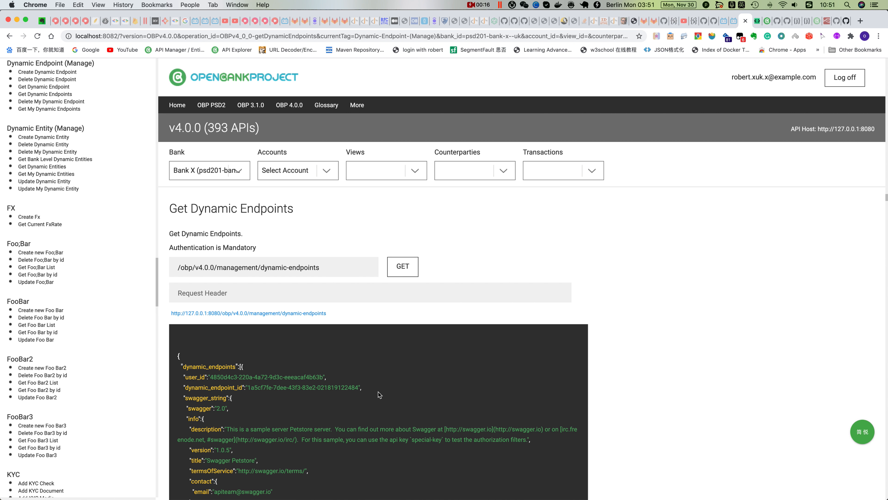
key(super+f)
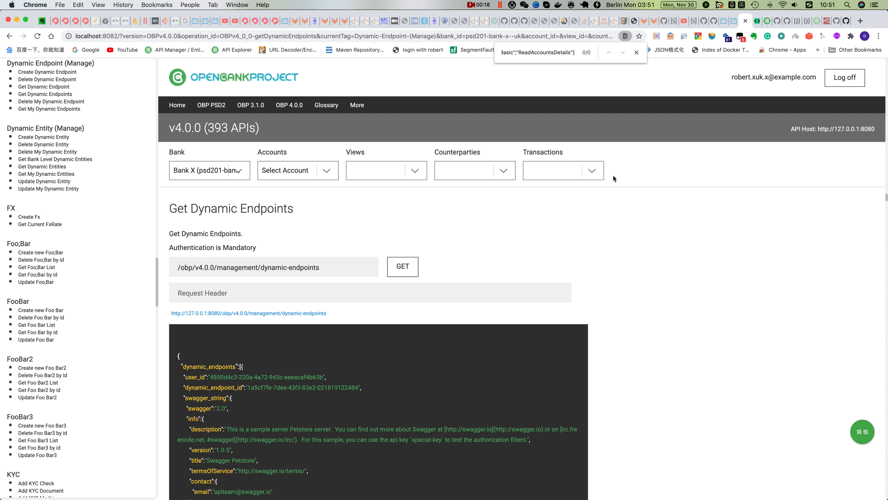
key(super+v)
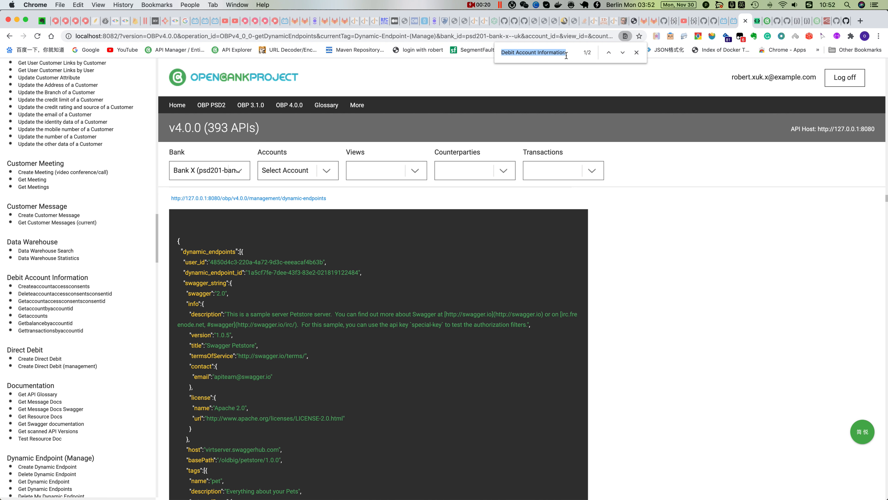
click(624, 53)
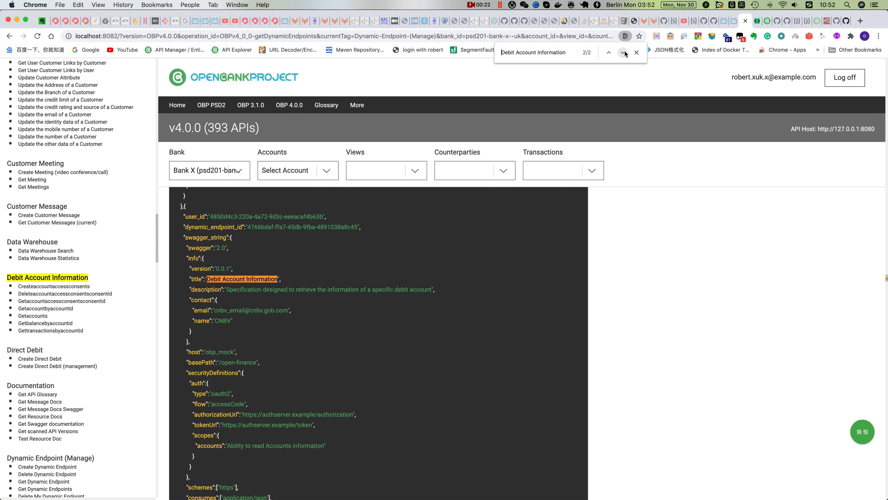
scroll(353, 328, down, 1)
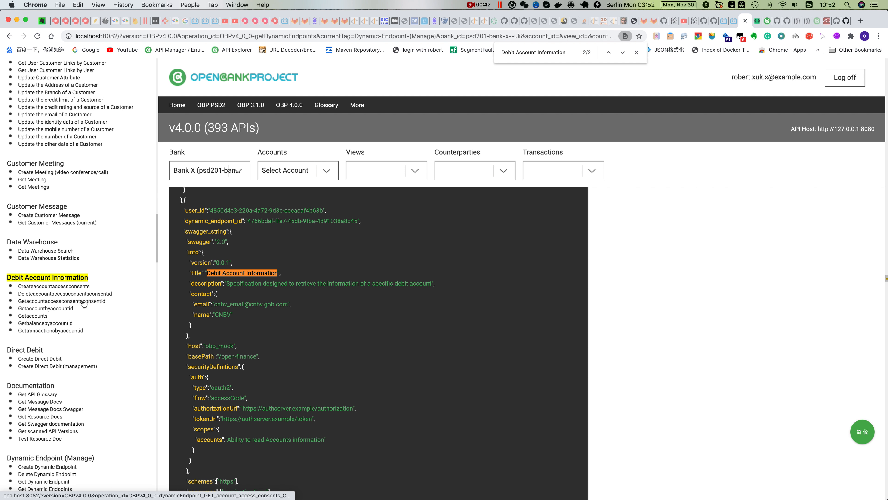
Open the Createaccountaccessconsents endpoint under Debit Account Information, post its sample request, and review the returned Data object
click(69, 288)
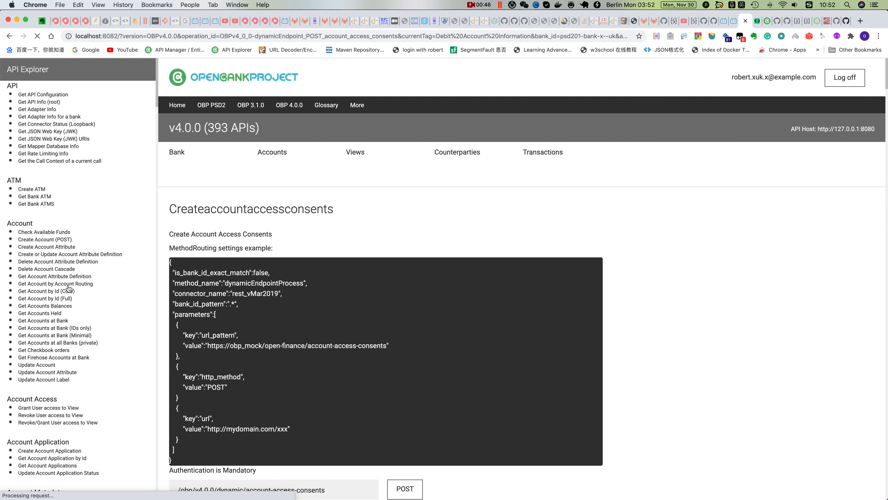
scroll(416, 357, down, 3)
scroll(434, 361, down, 3)
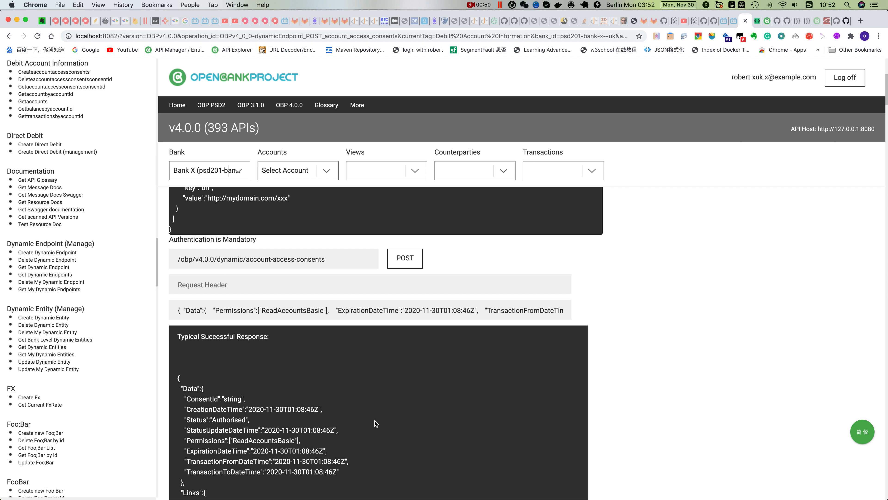
drag(178, 377, 217, 451)
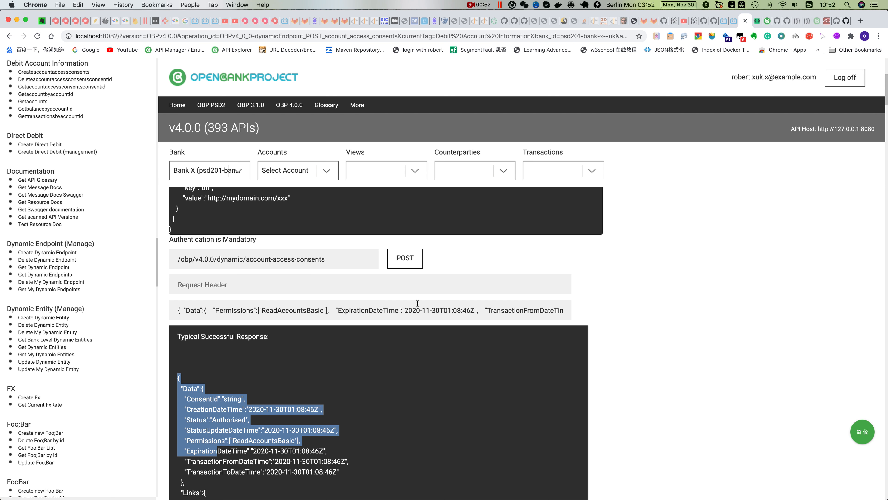
click(411, 261)
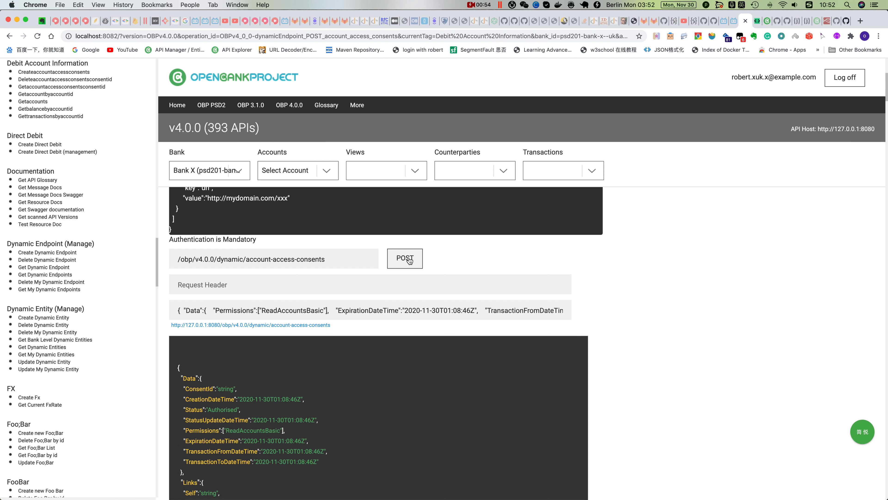
drag(178, 367, 195, 473)
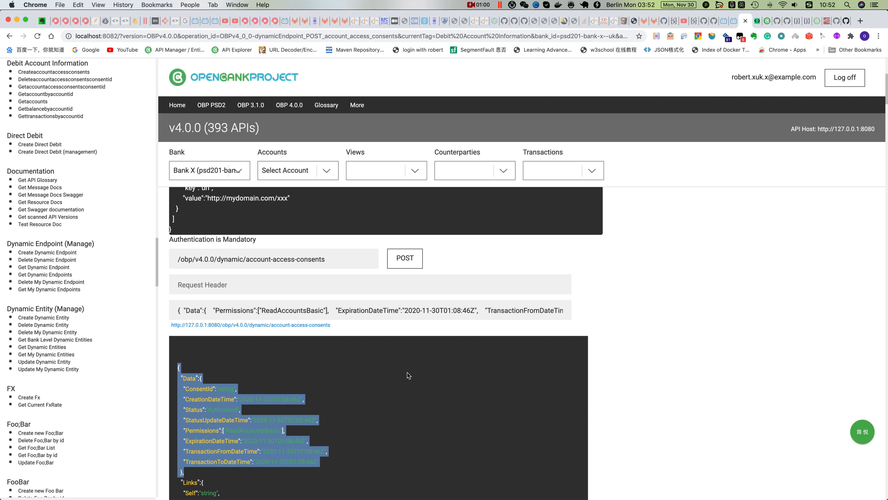
Copy the whole Createaccountaccessconsents request body into JSONschema.net, replacing the existing JSON, and generate its schema
scroll(407, 372, down, 1)
click(179, 273)
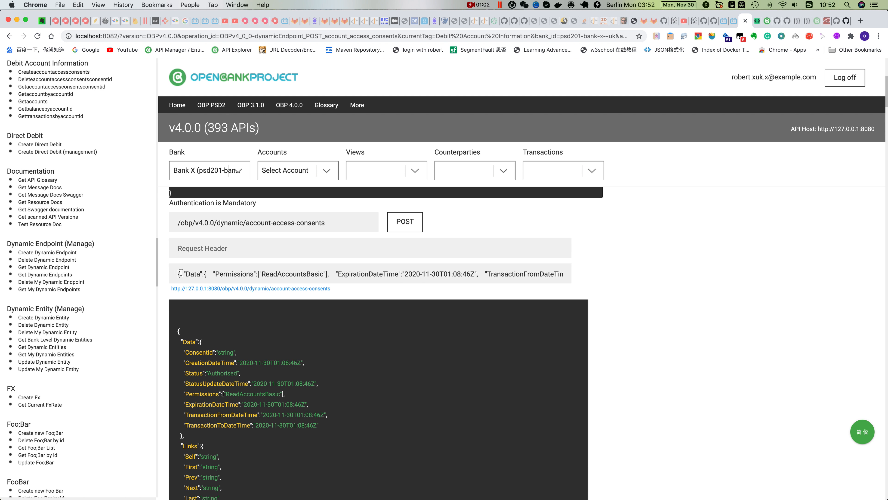
drag(177, 273, 580, 274)
key(super+c)
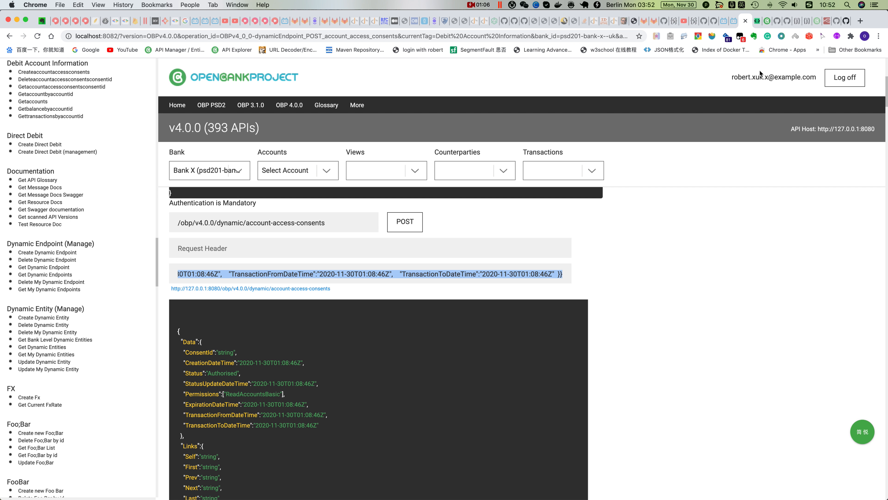
click(757, 21)
key(super+a)
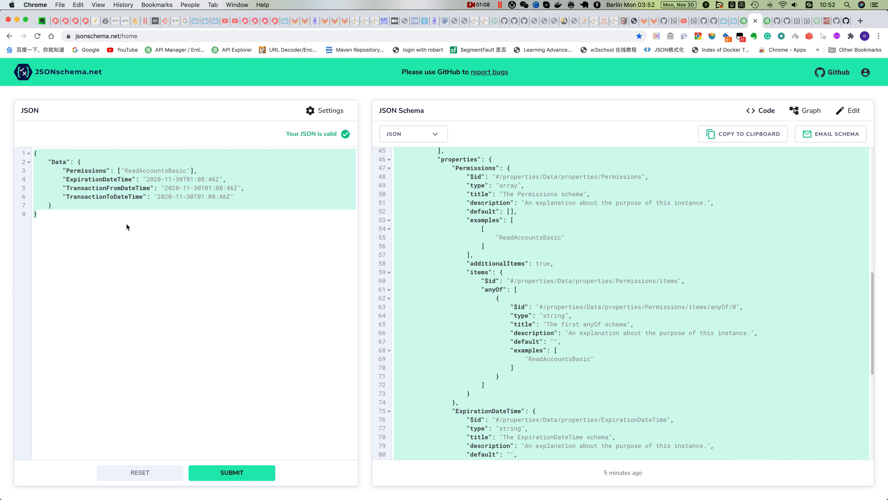
key(super+v)
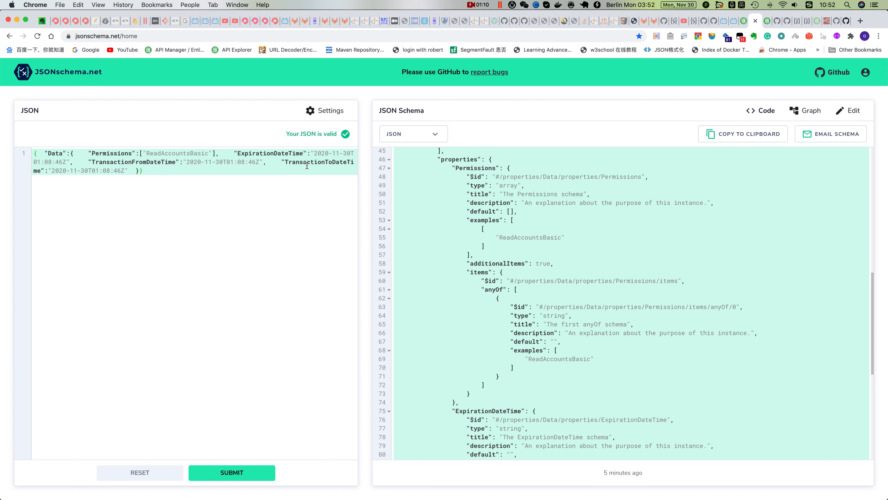
click(250, 473)
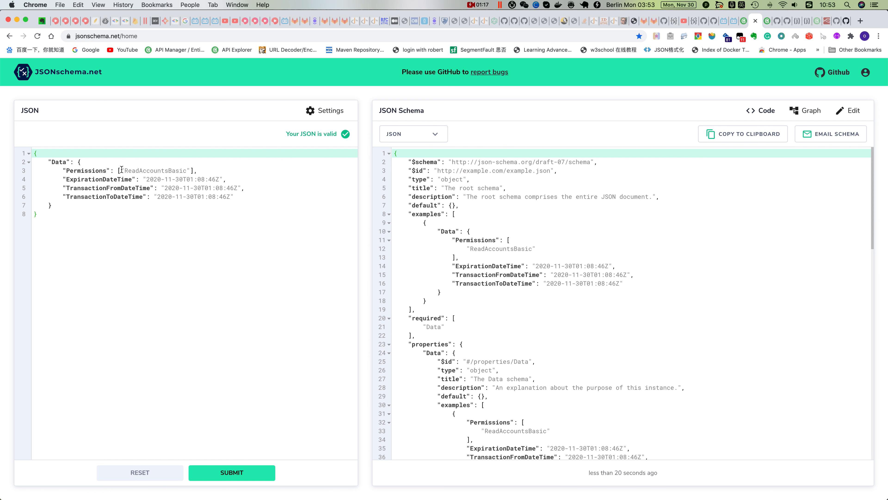
Copy the generated JSON schema and paste it into the empty Untitled-12 file in Visual Studio Code
drag(121, 170, 191, 170)
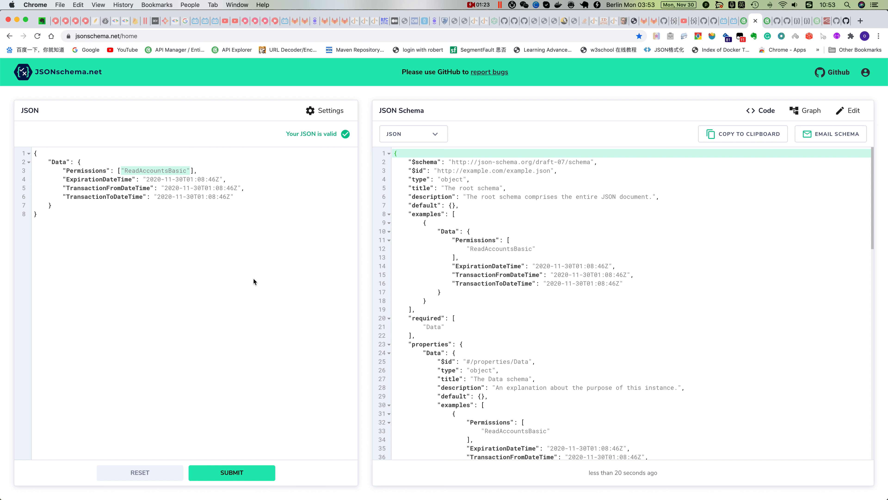
click(739, 137)
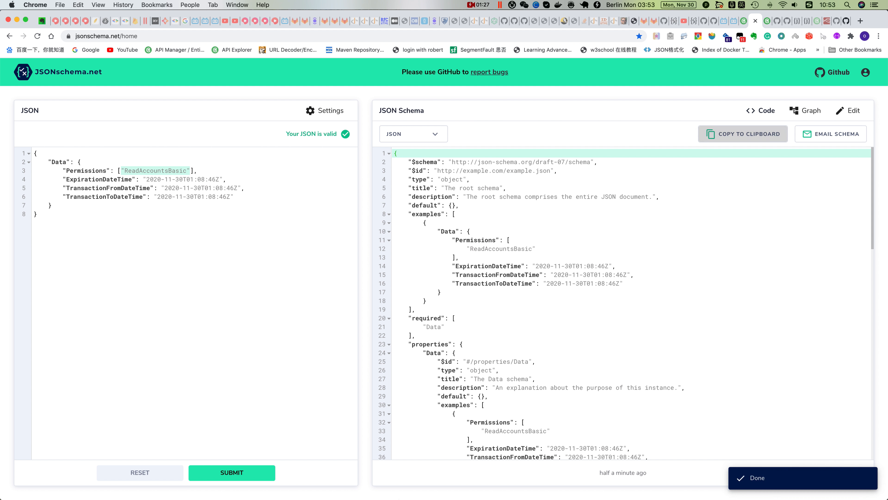
mouse_move(424, 490)
click(467, 485)
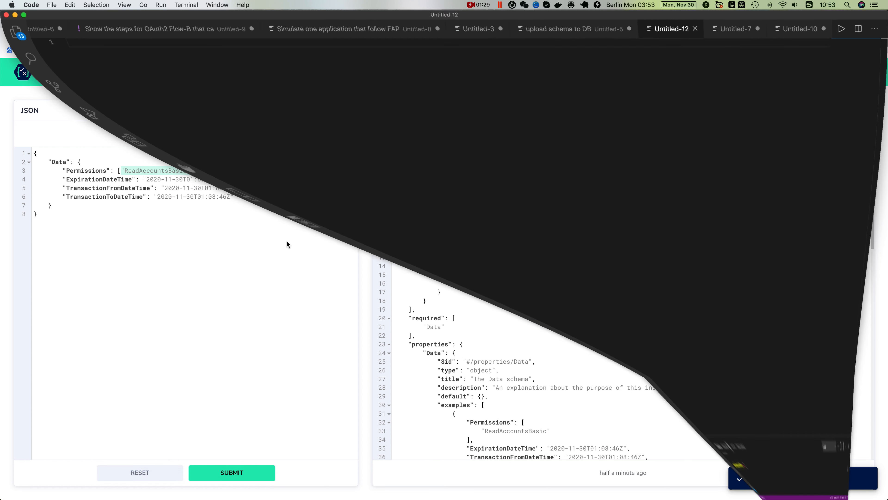
key(super+v)
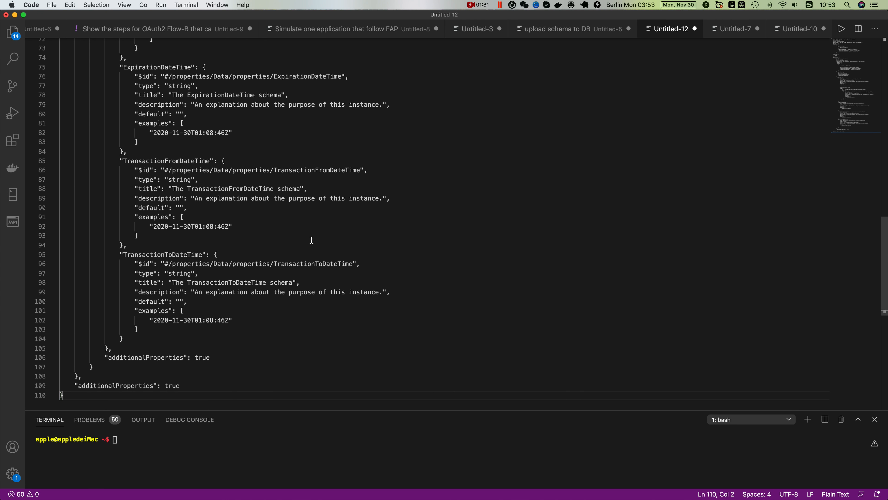
Replace the contents of the Permissions items object with type "string" and enum ["ReadAccountsBasic","ReadAccountsDetails"], and select the entire schema
scroll(311, 240, up, 15)
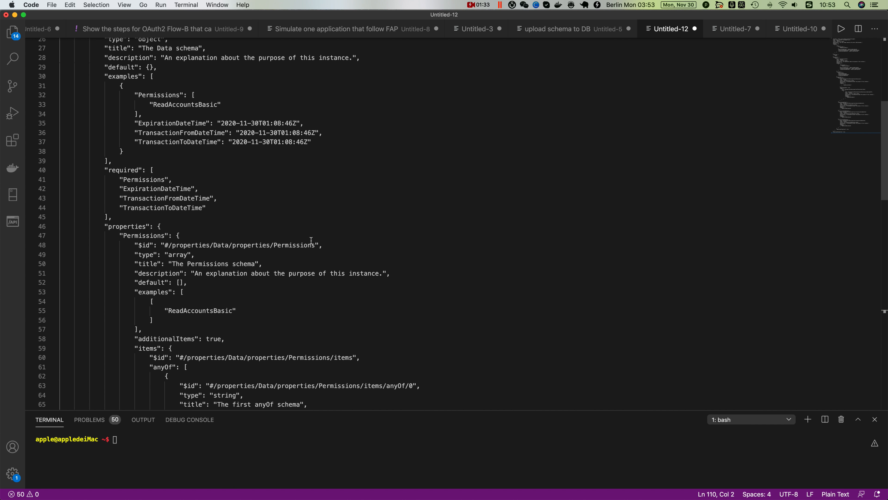
scroll(312, 240, down, 5)
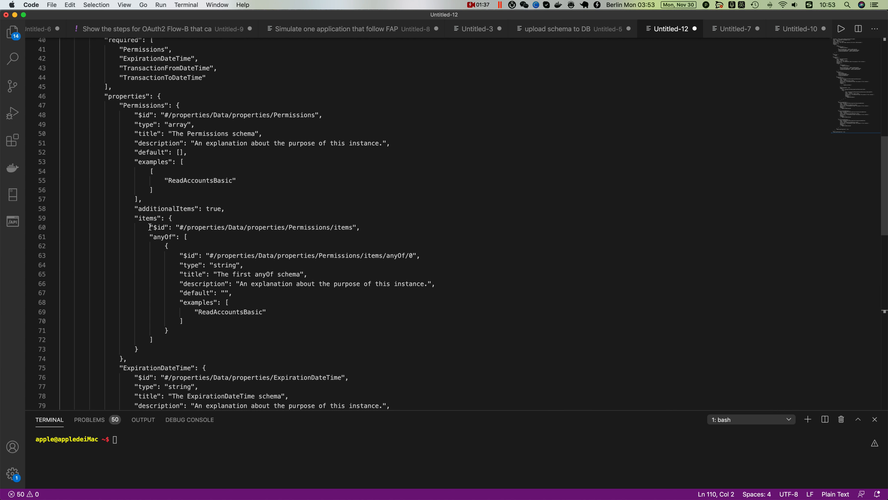
drag(150, 227, 162, 255)
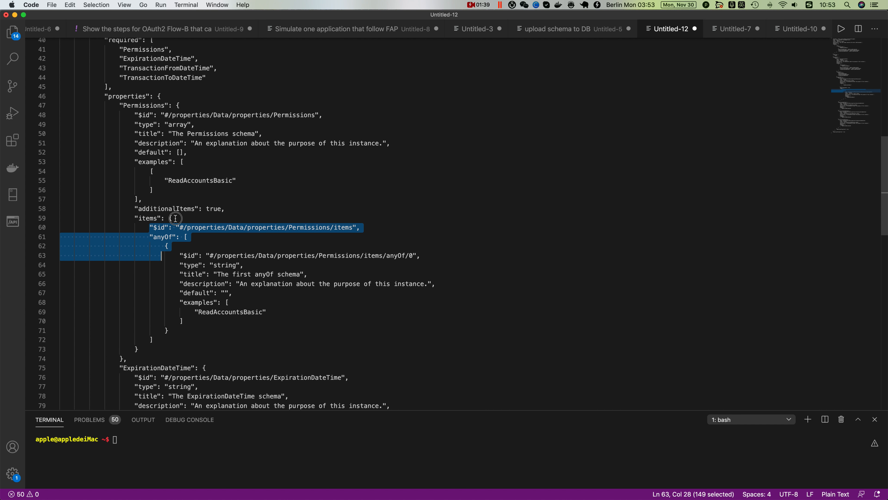
drag(154, 340, 150, 227)
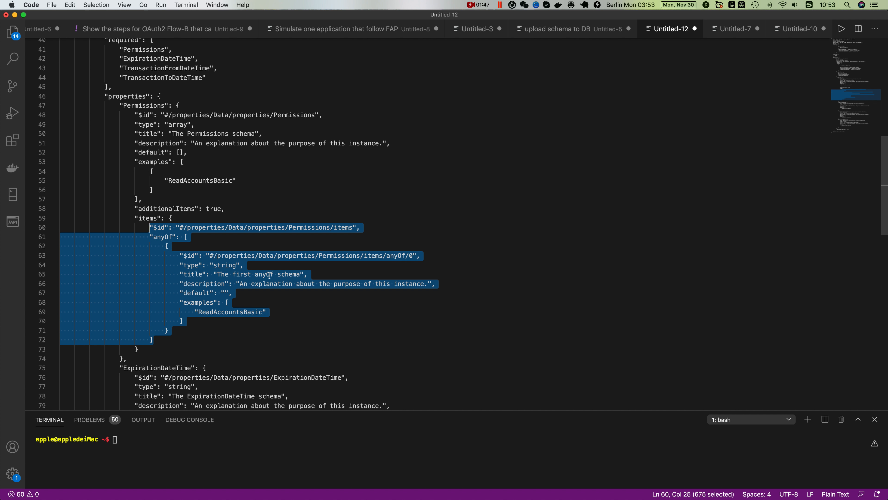
key(super+v)
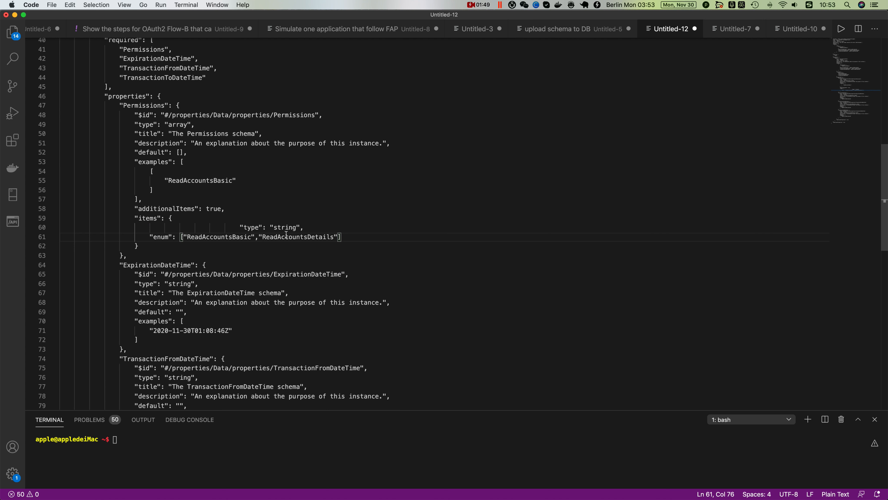
drag(238, 227, 162, 224)
key(BackSpace)
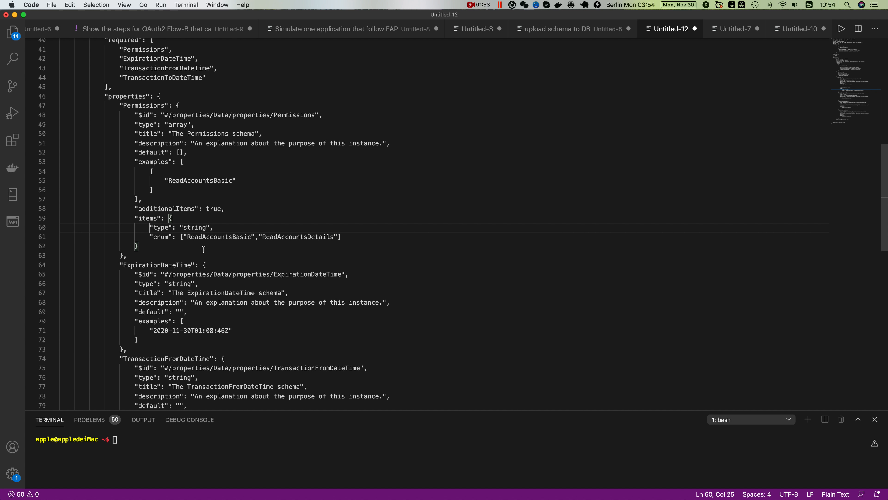
double_click(211, 238)
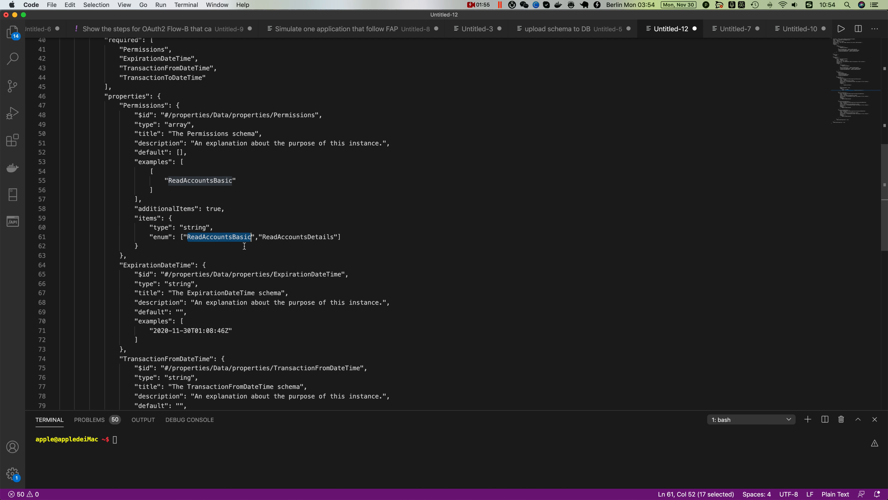
double_click(291, 238)
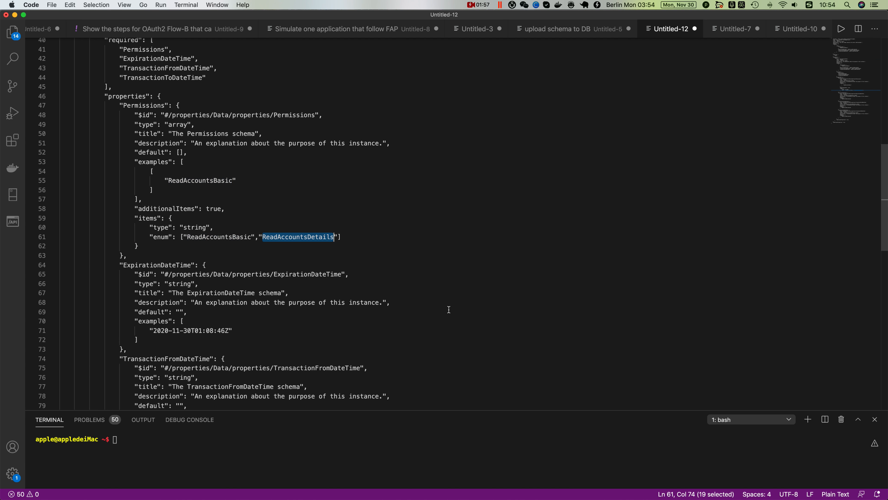
key(super+a)
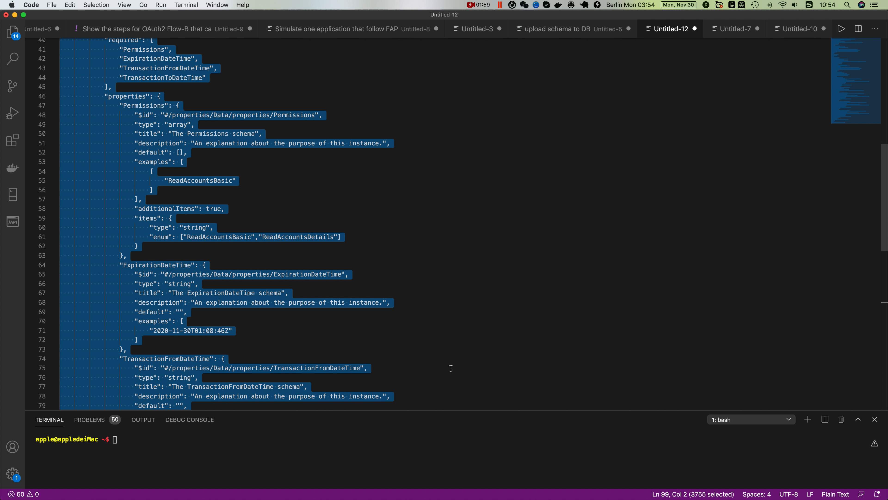
Switch to the API Explorer in Chrome and copy the Createaccountaccessconsents operation ID, OBPv4.0.0-dynamicEndpoint_POST_account_access_consents
click(457, 486)
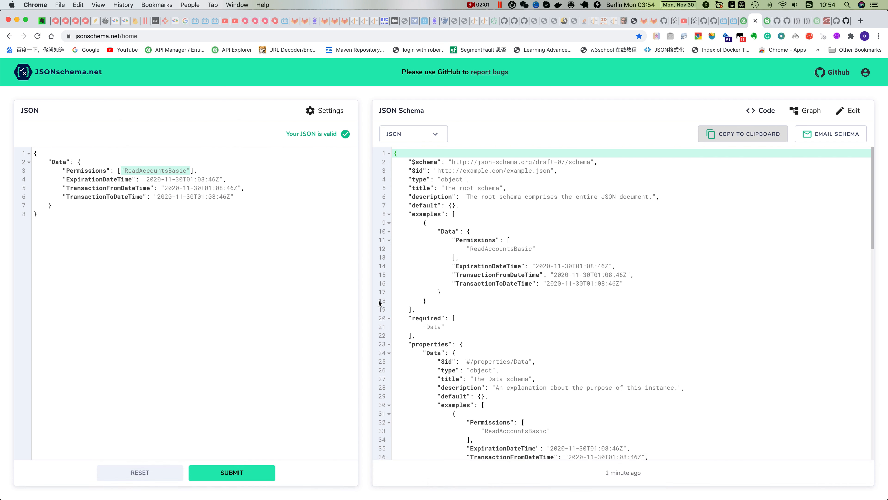
click(744, 20)
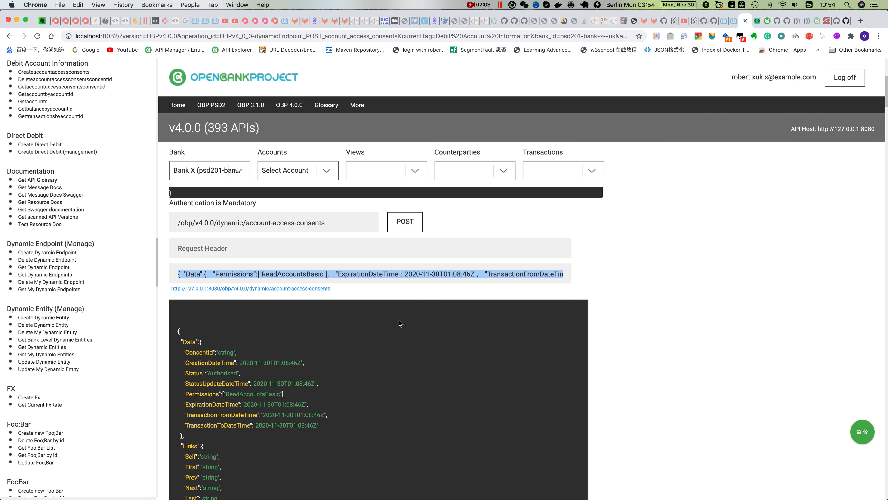
scroll(634, 371, down, 10)
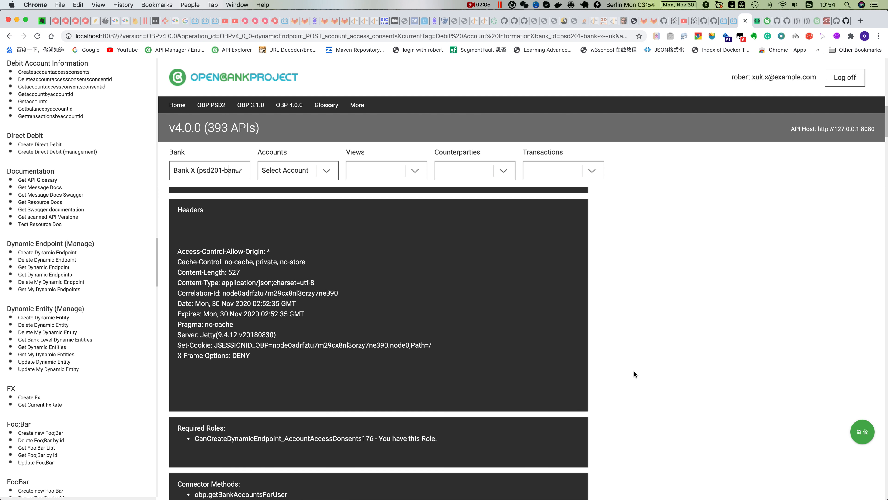
scroll(319, 465, down, 2)
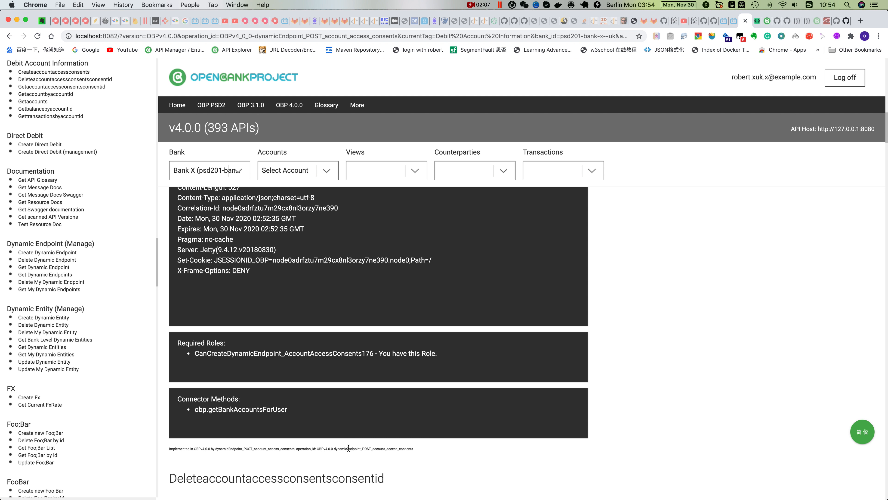
click(317, 449)
drag(317, 448, 415, 454)
key(super+c)
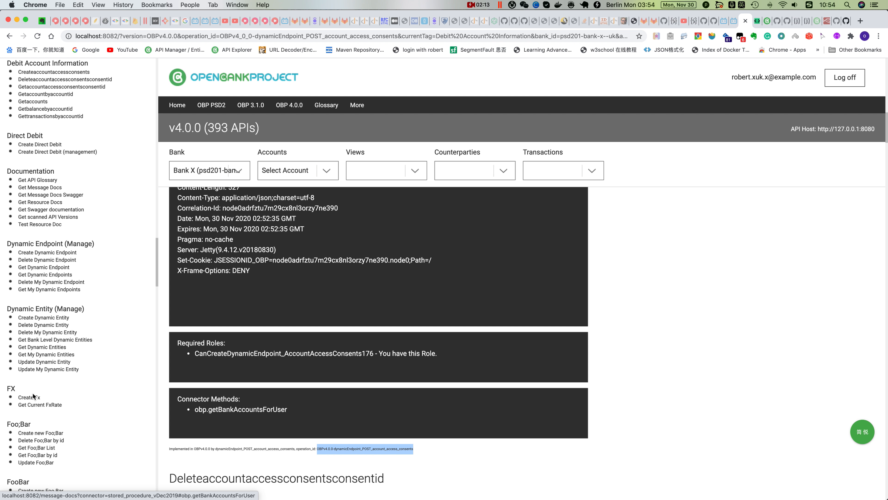
Open the Create a Validation endpoint and replace OPERATION_ID in its URL with OBPv4.0.0-dynamicEndpoint_POST_account_access_consents
scroll(119, 384, down, 15)
scroll(119, 381, down, 20)
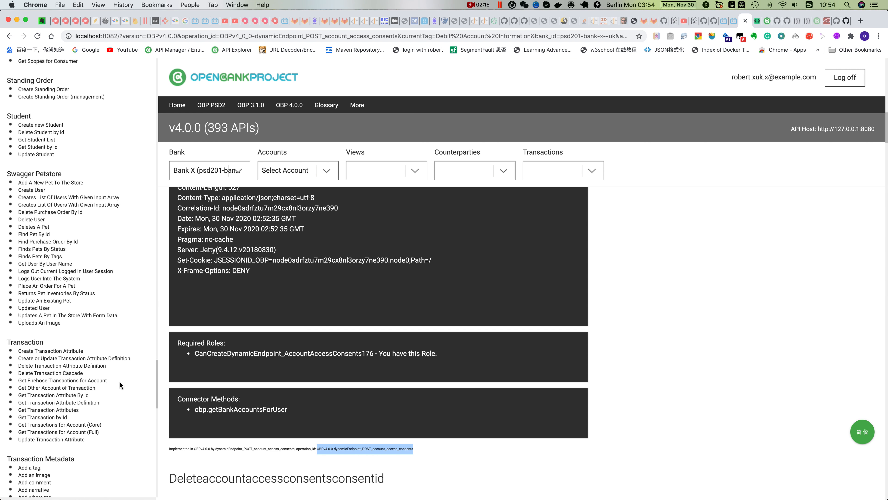
scroll(119, 384, down, 15)
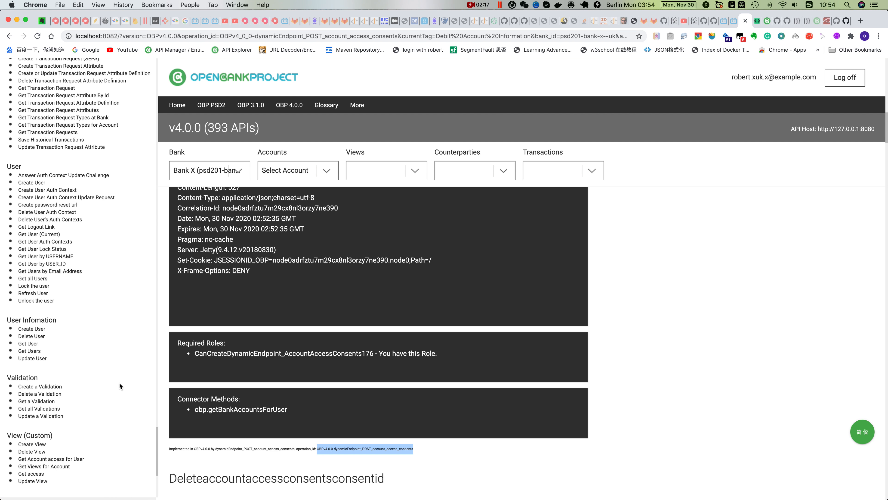
scroll(114, 383, up, 8)
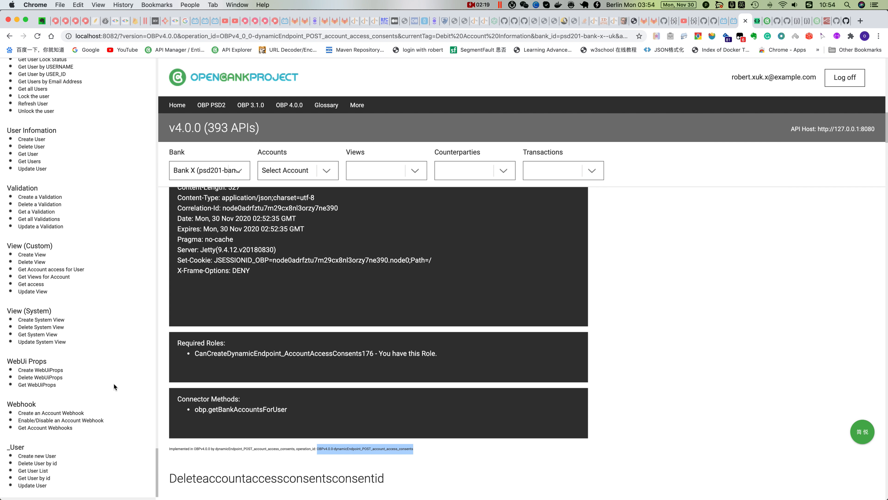
scroll(113, 384, up, 2)
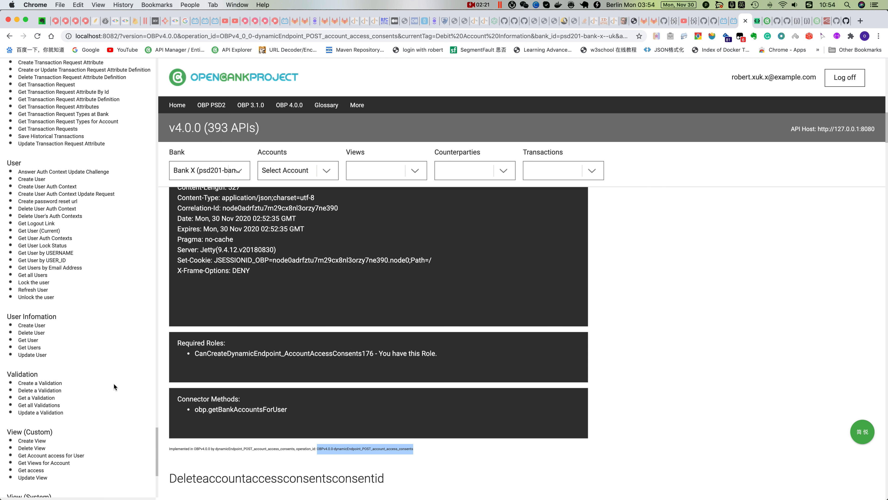
click(53, 384)
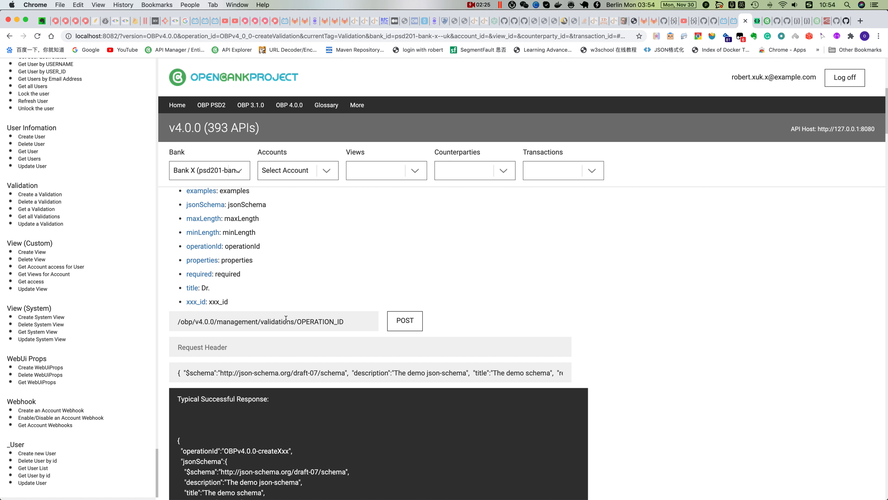
drag(298, 321, 343, 321)
key(super+v)
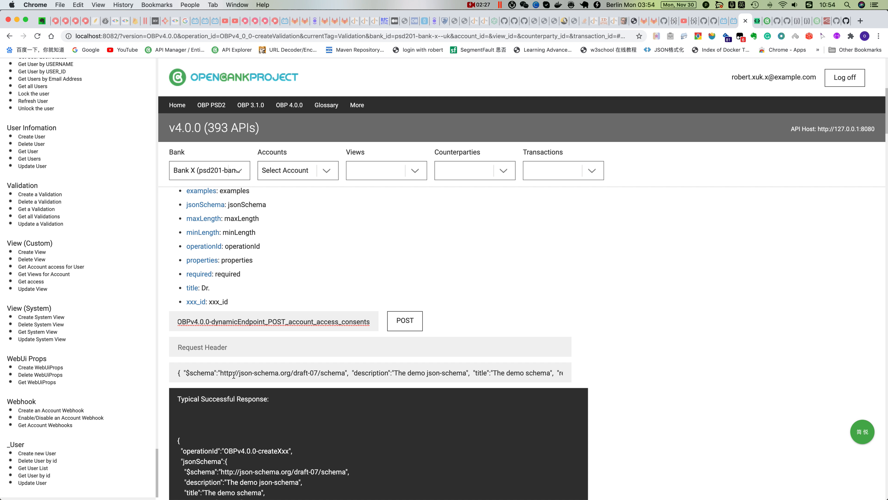
Replace the sample request body with the edited schema from Untitled-12 in Visual Studio Code and post the validation
click(177, 374)
key(super+a)
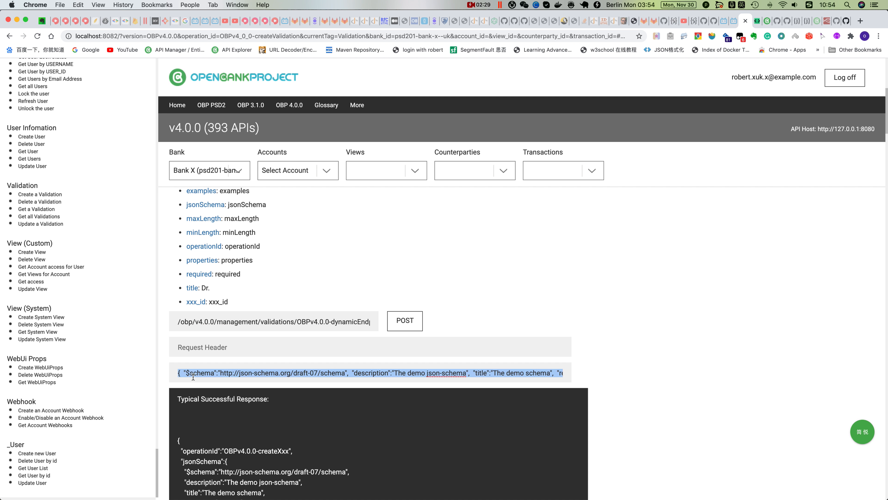
key(BackSpace)
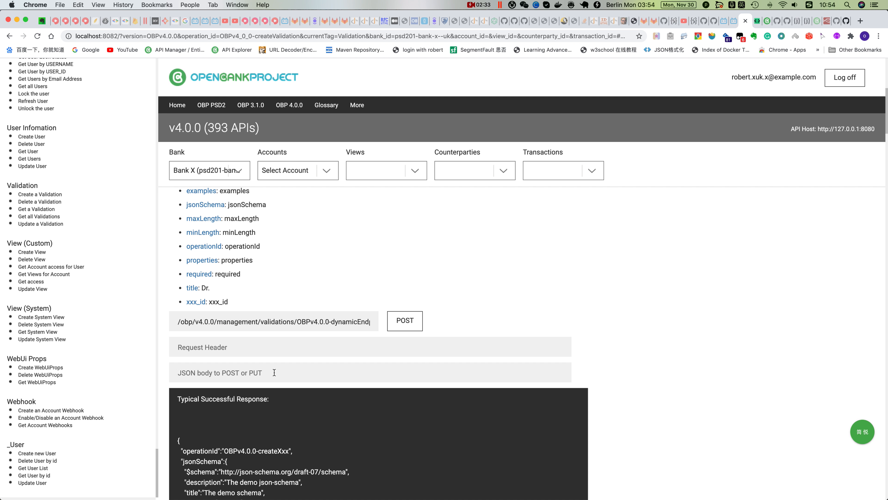
click(479, 489)
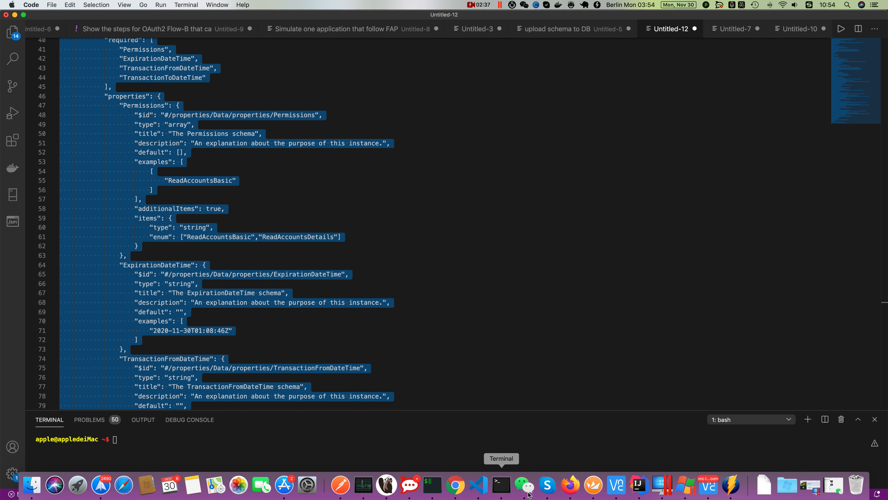
click(456, 490)
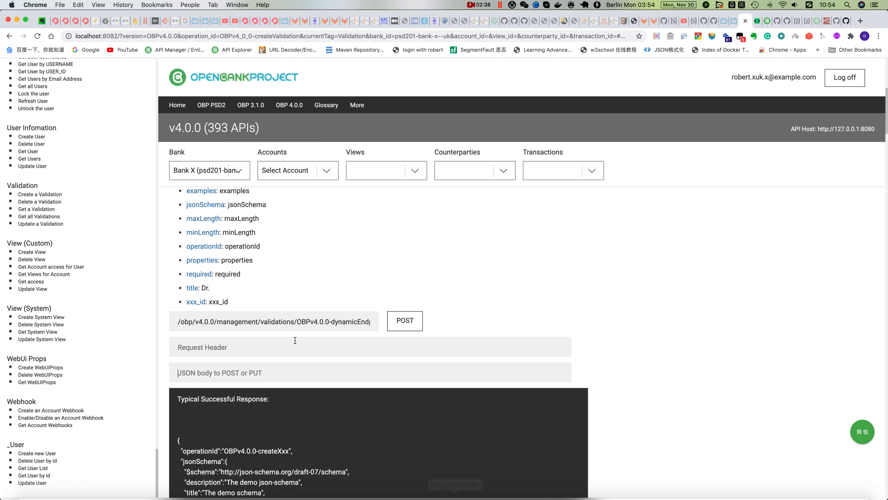
click(282, 375)
key(super+v)
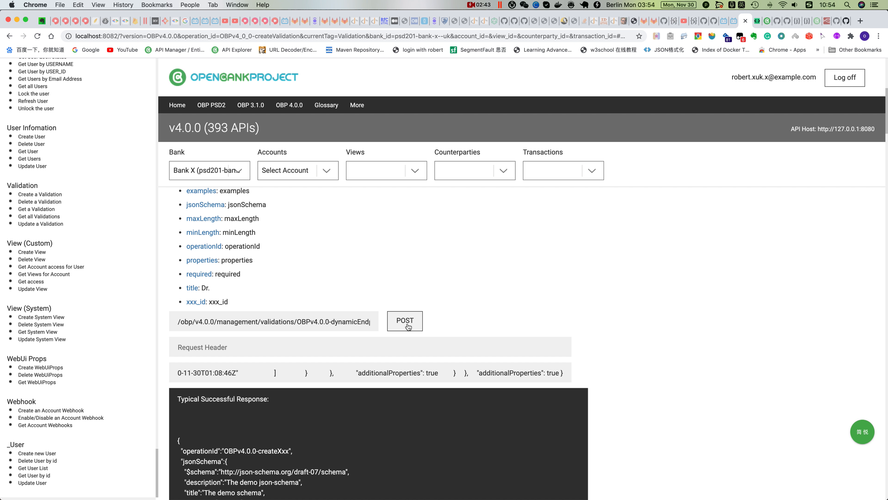
click(407, 326)
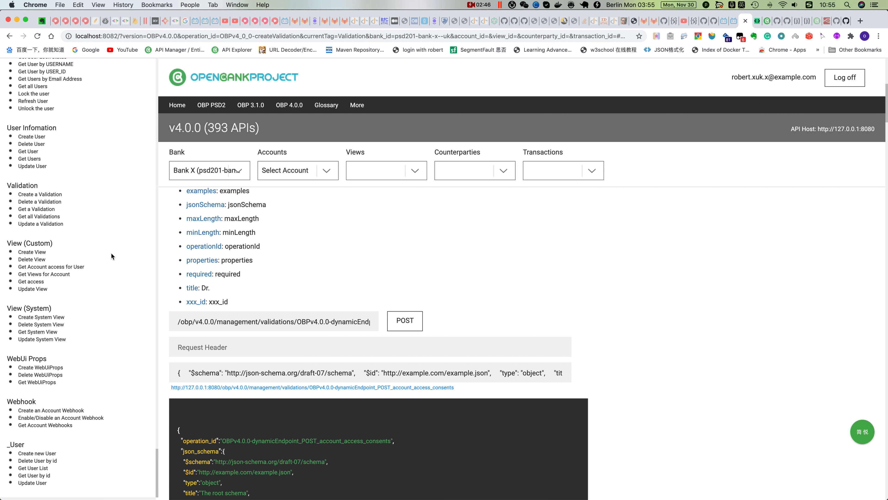
Open the Createaccountaccessconsents endpoint under Debit Account Information in the API list
scroll(112, 254, up, 15)
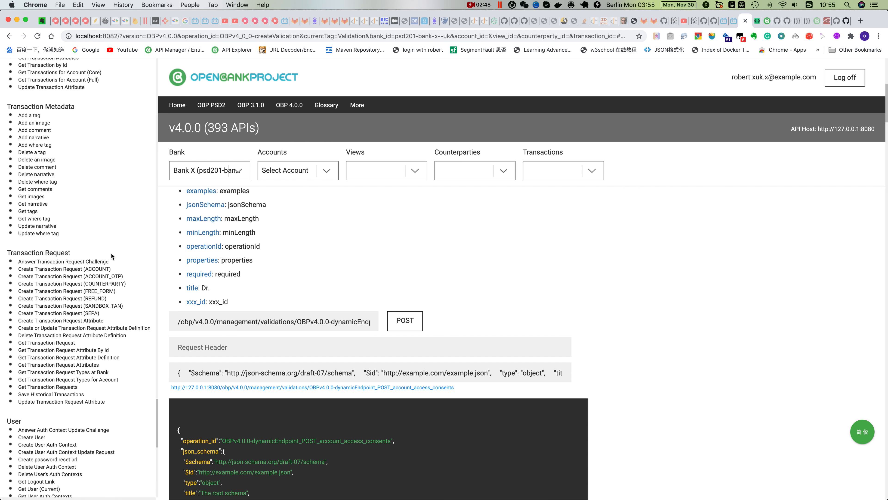
scroll(112, 253, up, 10)
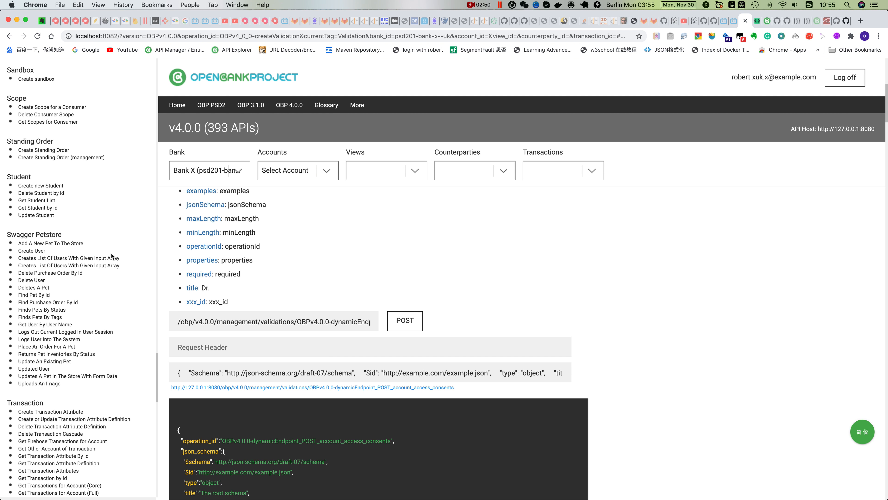
scroll(111, 253, up, 10)
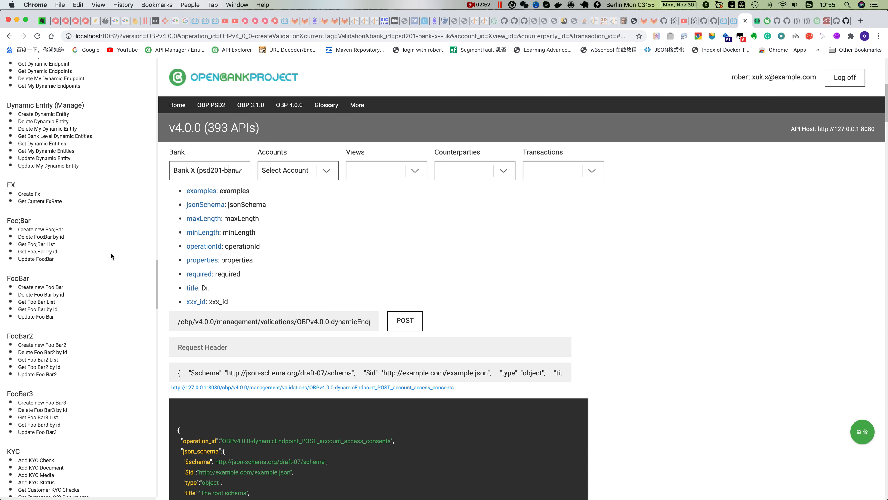
scroll(112, 253, up, 10)
click(45, 286)
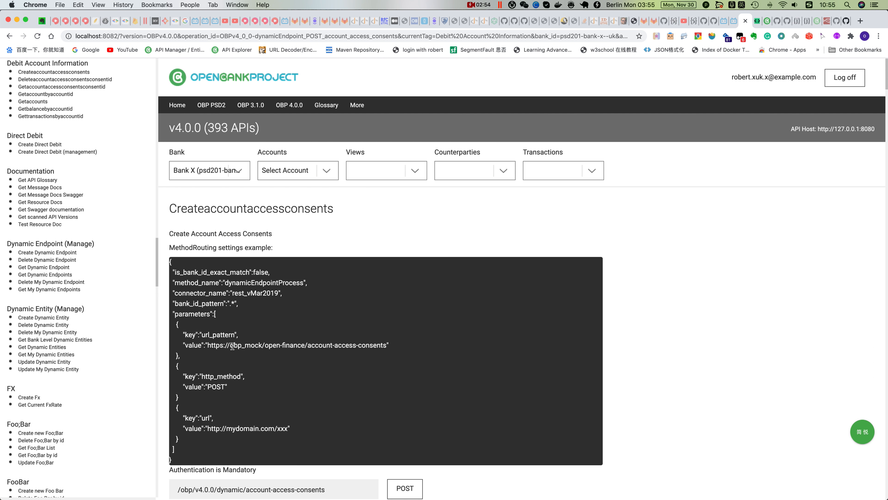
Change the Permissions value in the request body to "ReadAccountsBasicx" and post the account access consents request
scroll(322, 362, down, 2)
scroll(322, 362, down, 5)
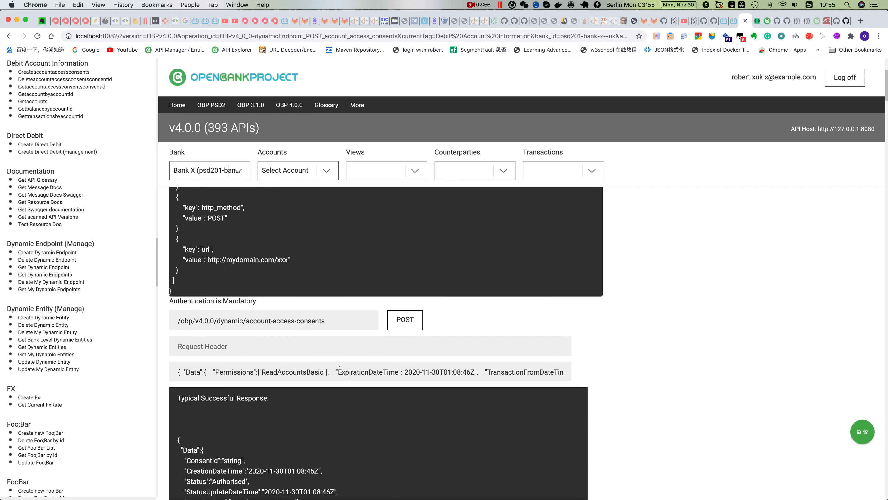
click(323, 301)
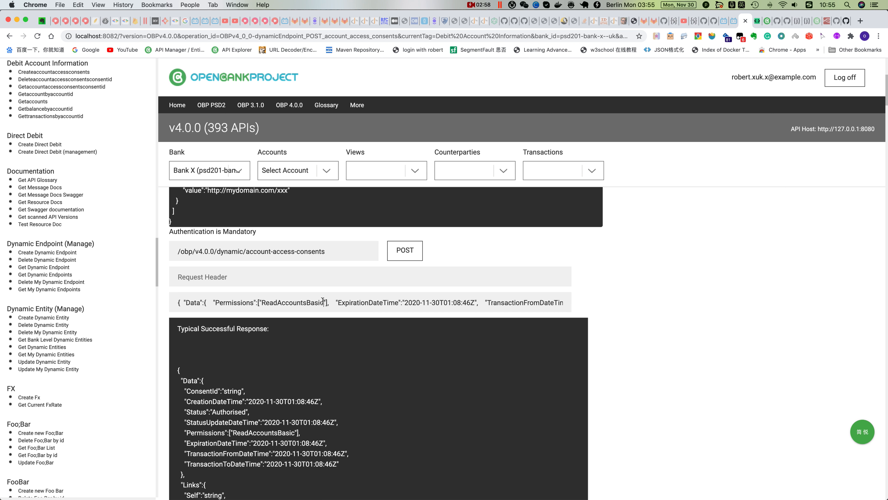
text(x)
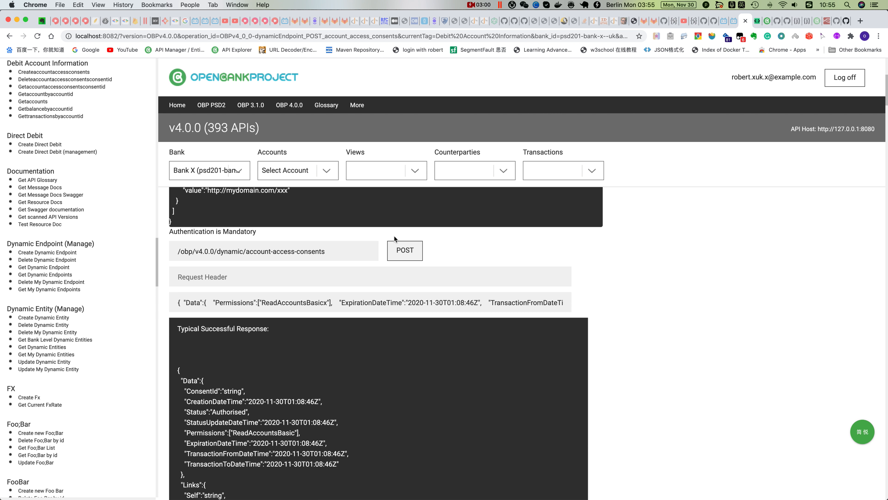
click(405, 250)
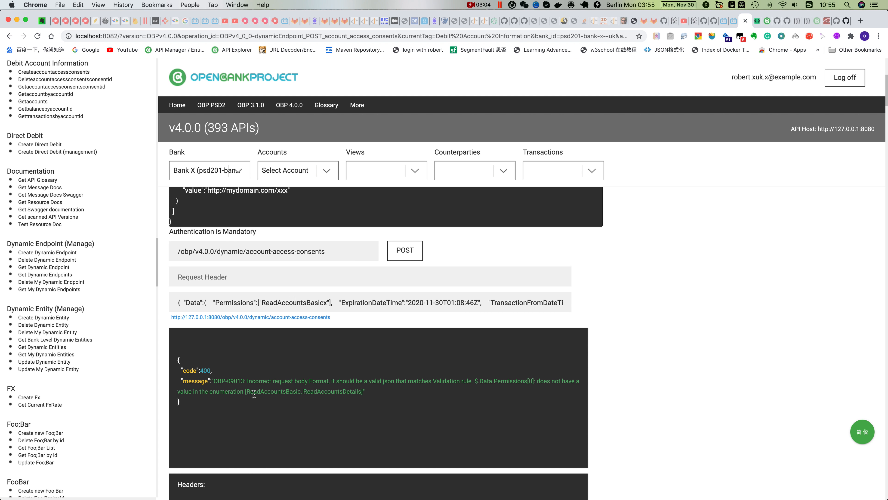
Correct the Permissions value in the request body to "ReadAccountsBasic" and post the request again
click(326, 302)
key(BackSpace)
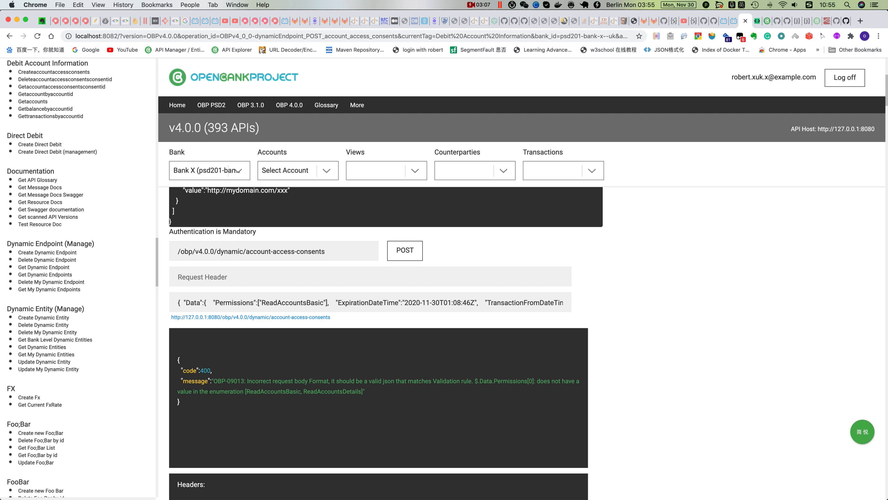
click(406, 251)
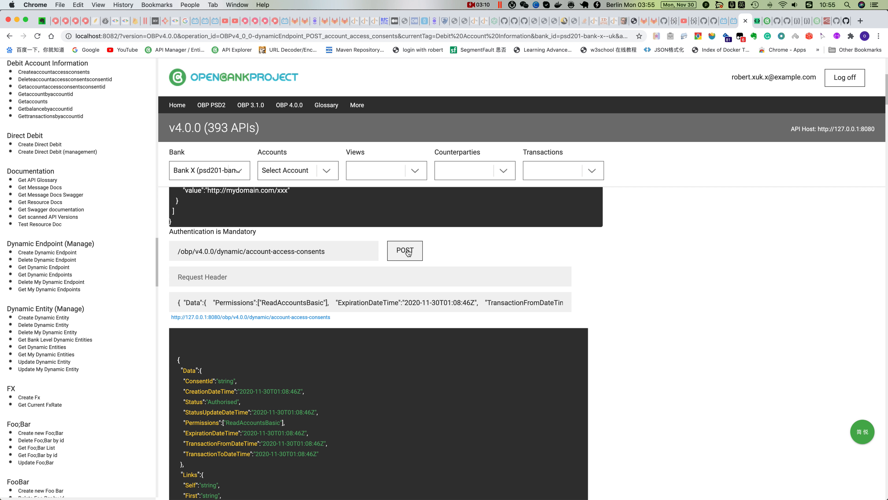